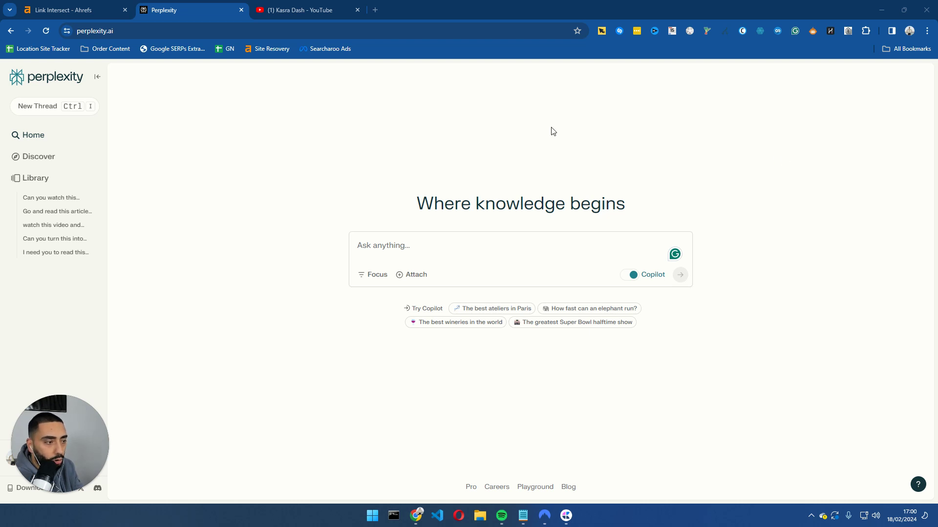
Reach for the settings gear beside the profile name at the bottom of the left sidebar.
{"action": "mouse_move", "coordinate": [70, 418]}
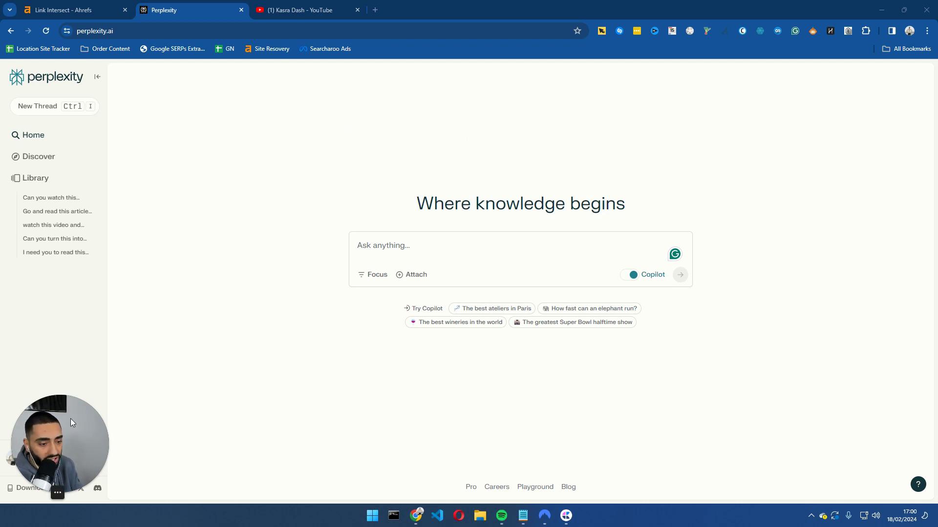
{"action": "left_click_drag", "start_coordinate": [70, 418], "coordinate": [848, 259]}
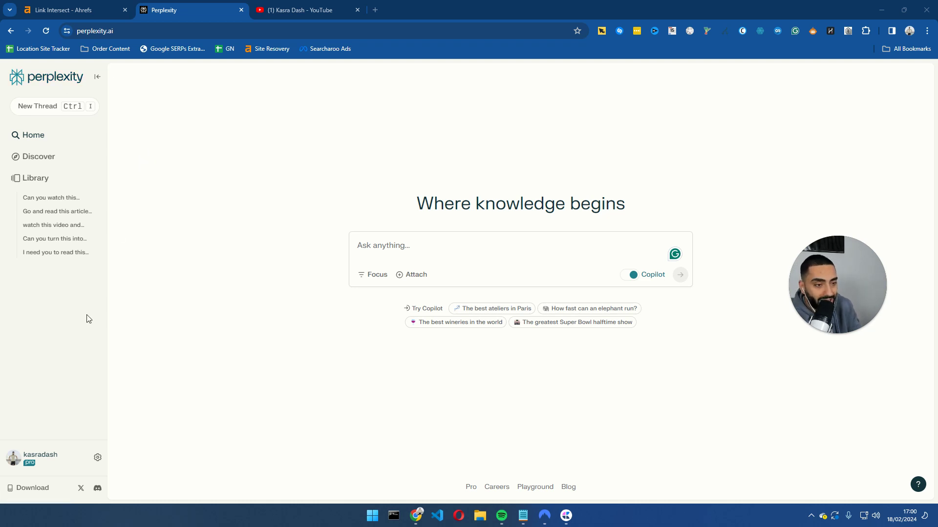
Open account settings and expand the Pro AI Model list: Default, Experimental, GPT-4, Claude-2.1.
{"action": "left_click", "coordinate": [98, 458]}
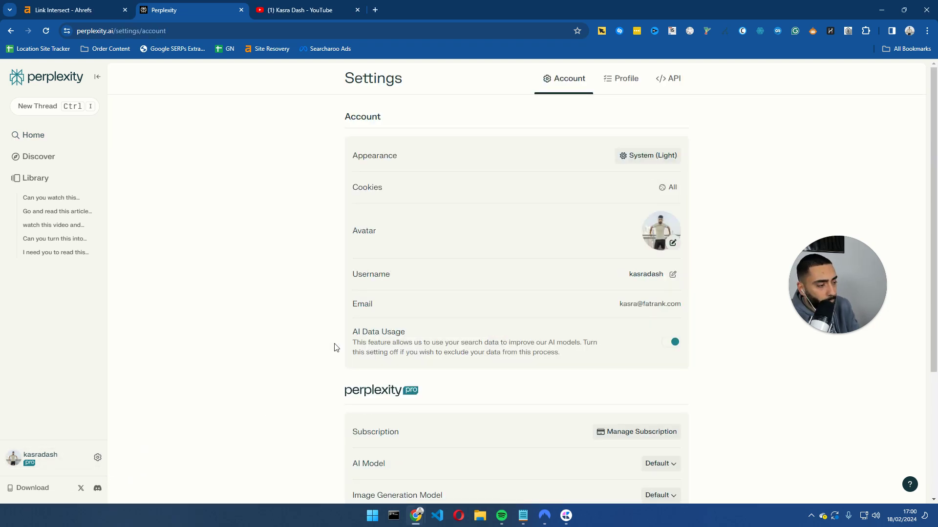
{"action": "scroll", "coordinate": [335, 348], "scroll_direction": "down", "scroll_amount": 4}
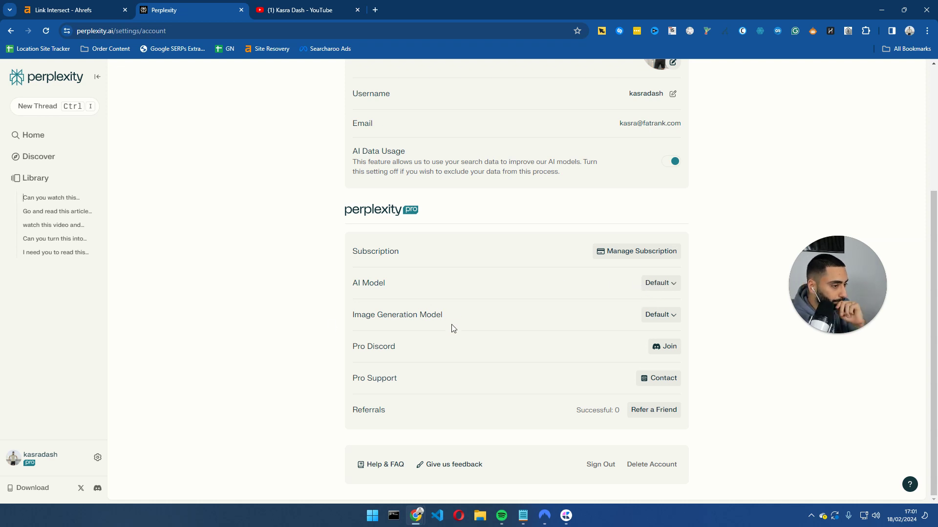
{"action": "left_click", "coordinate": [647, 288]}
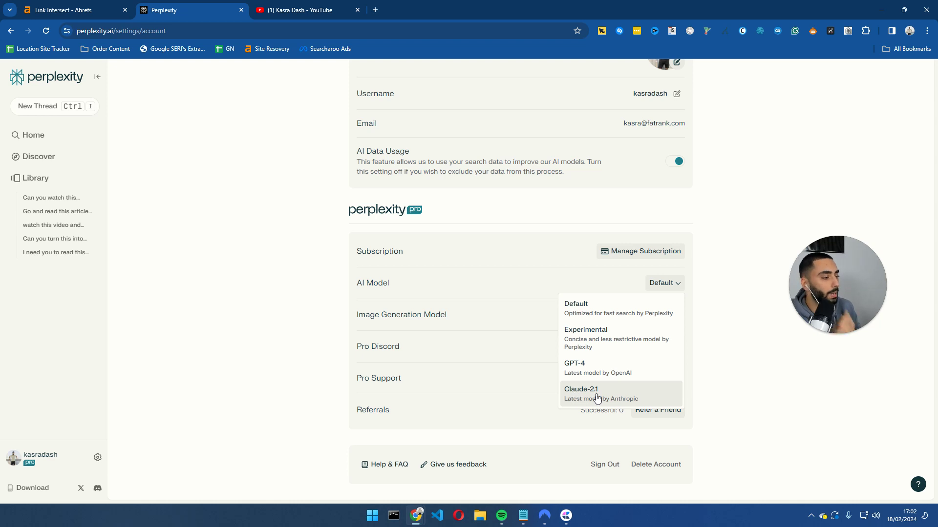
Leave both the AI Model and Image Generation Model on Default, then return to the Perplexity home page.
{"action": "left_click", "coordinate": [745, 338]}
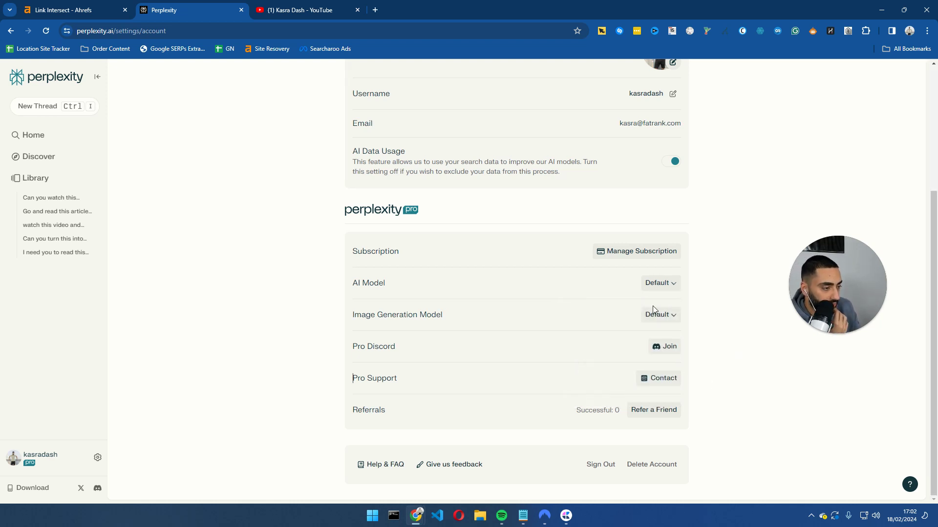
{"action": "left_click", "coordinate": [666, 288]}
{"action": "left_click", "coordinate": [711, 306]}
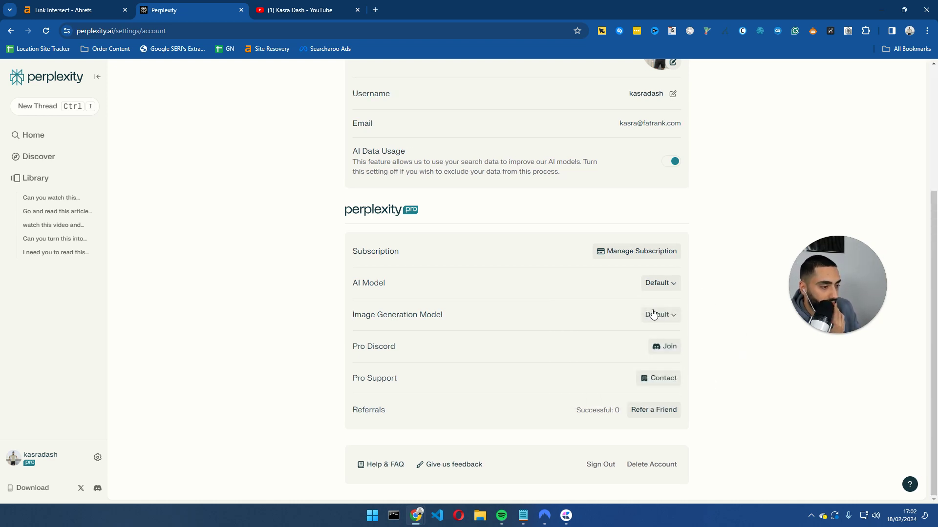
{"action": "left_click", "coordinate": [668, 315]}
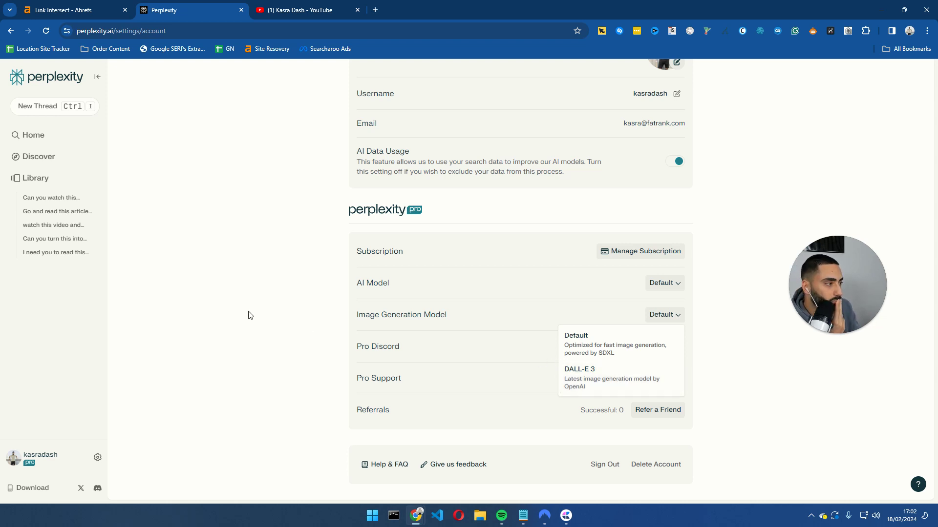
{"action": "left_click", "coordinate": [249, 244]}
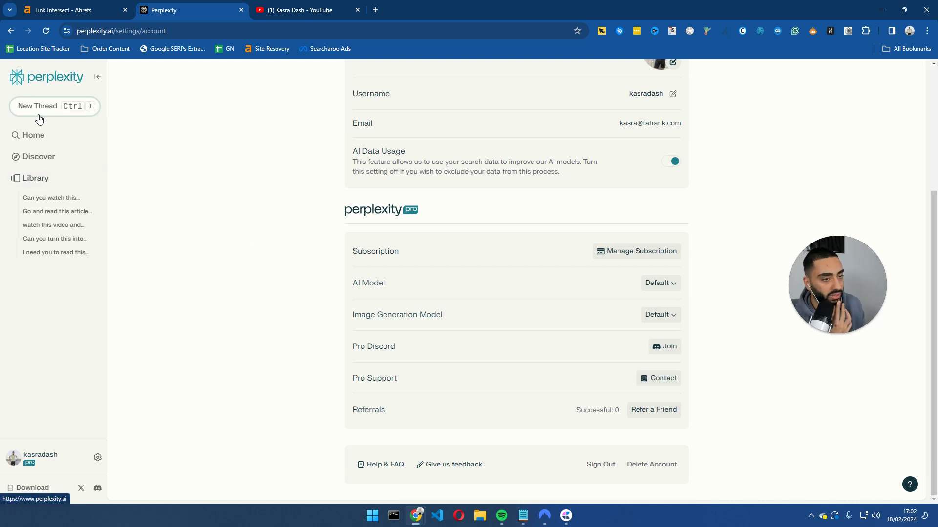
{"action": "left_click", "coordinate": [43, 137]}
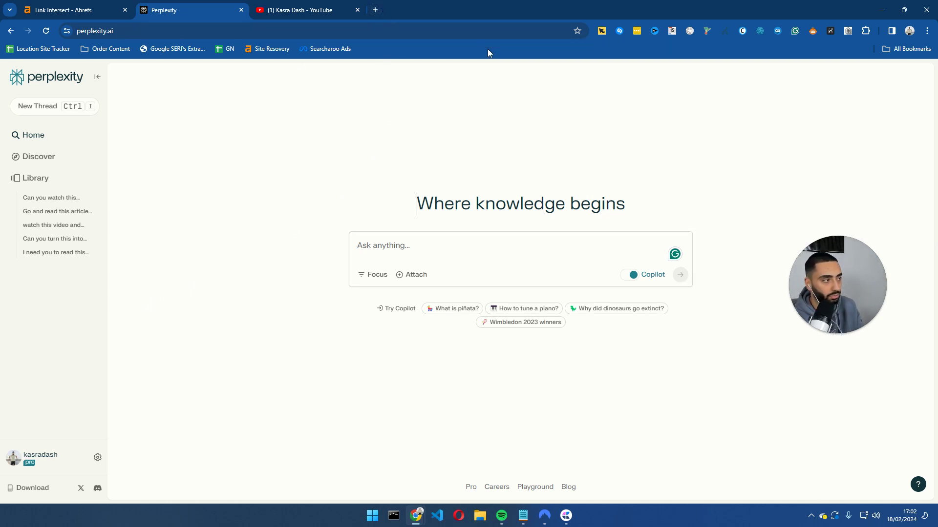
Open Google in a new browser tab placed ahead of the YouTube tab.
{"action": "left_click", "coordinate": [375, 8]}
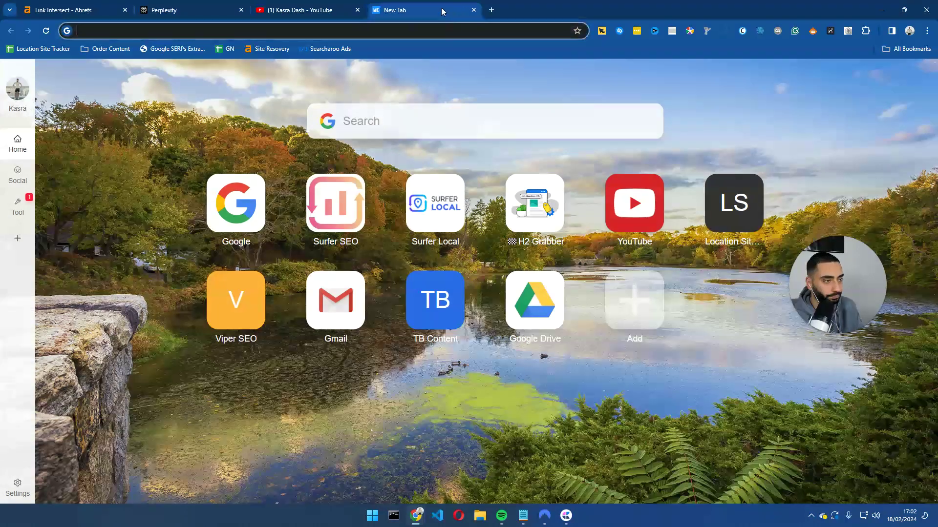
{"action": "left_click", "coordinate": [236, 204]}
{"action": "left_click_drag", "start_coordinate": [415, 10], "coordinate": [288, 7]}
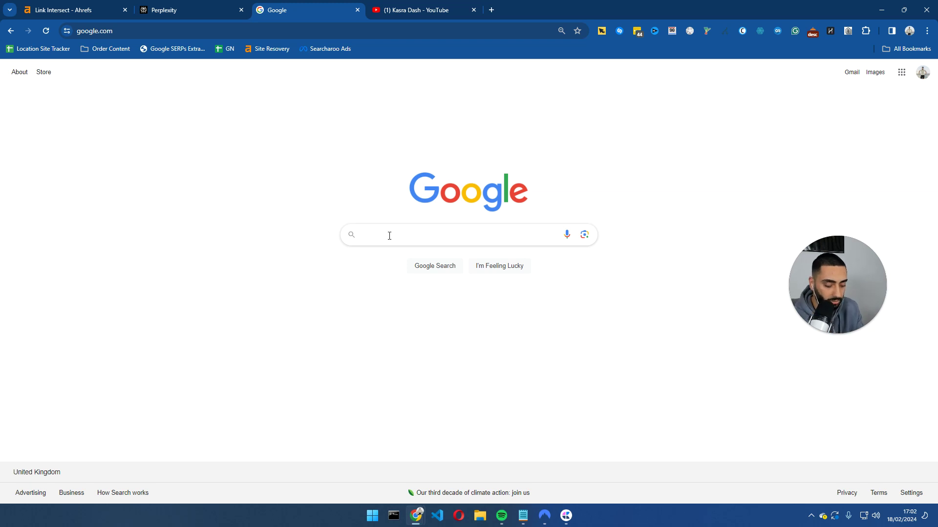
Search 'what is link building' and open Semrush's Link Building for SEO guide in a new tab.
{"action": "type", "text": "what is"}
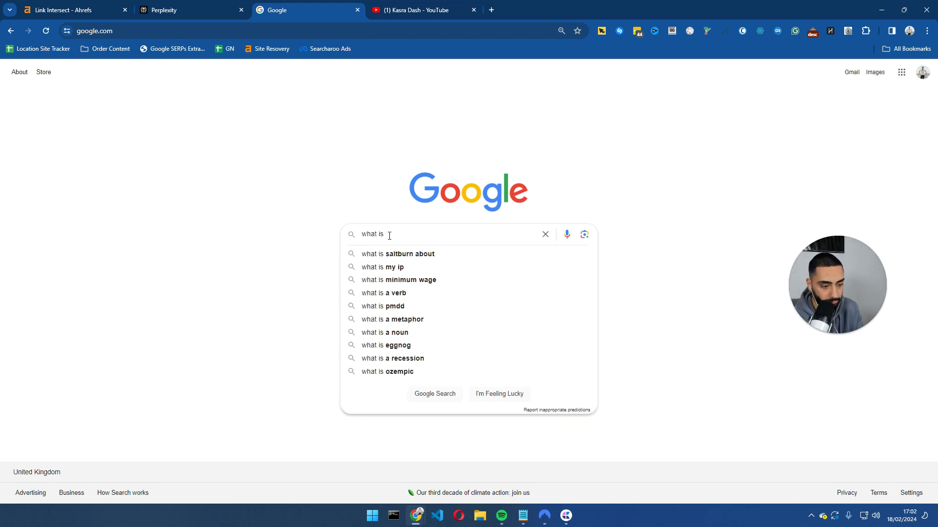
{"action": "type", "text": " link building"}
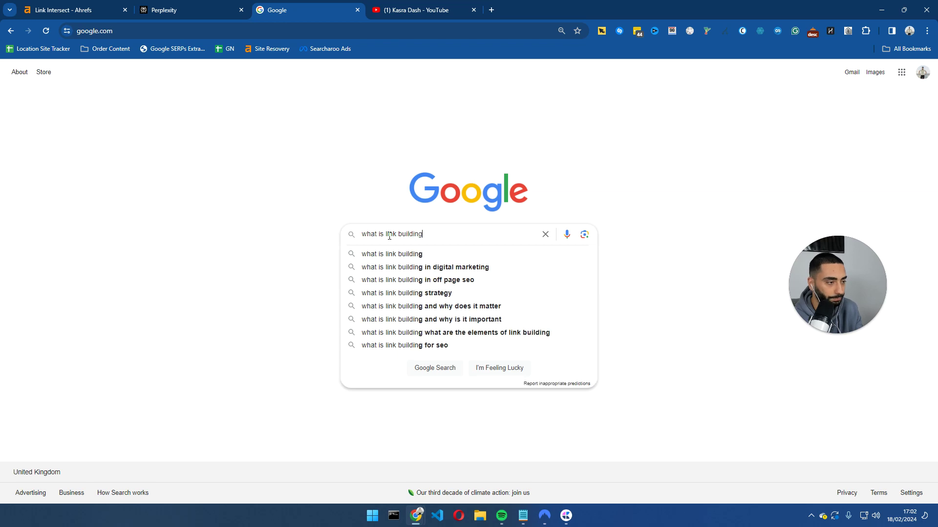
{"action": "key", "text": "Return"}
{"action": "scroll", "coordinate": [53, 266], "scroll_direction": "down", "scroll_amount": 15}
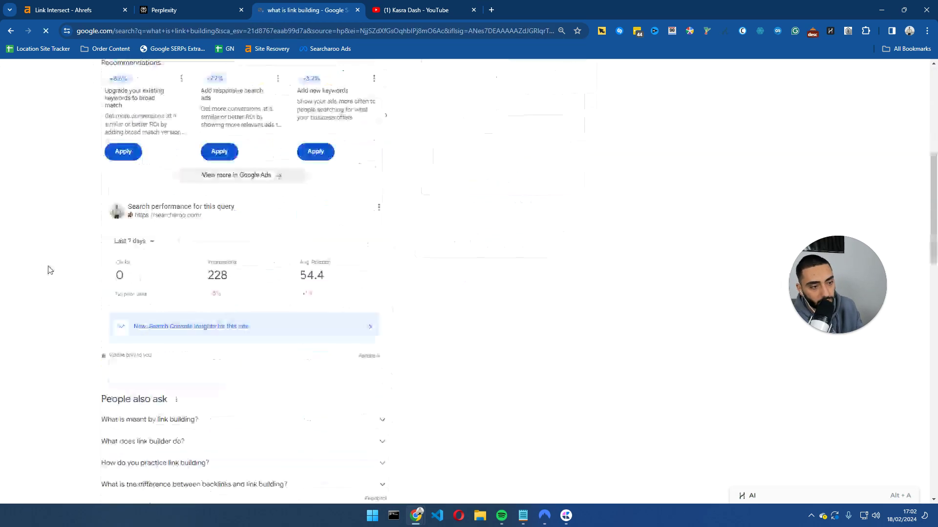
{"action": "middle_click", "coordinate": [187, 160]}
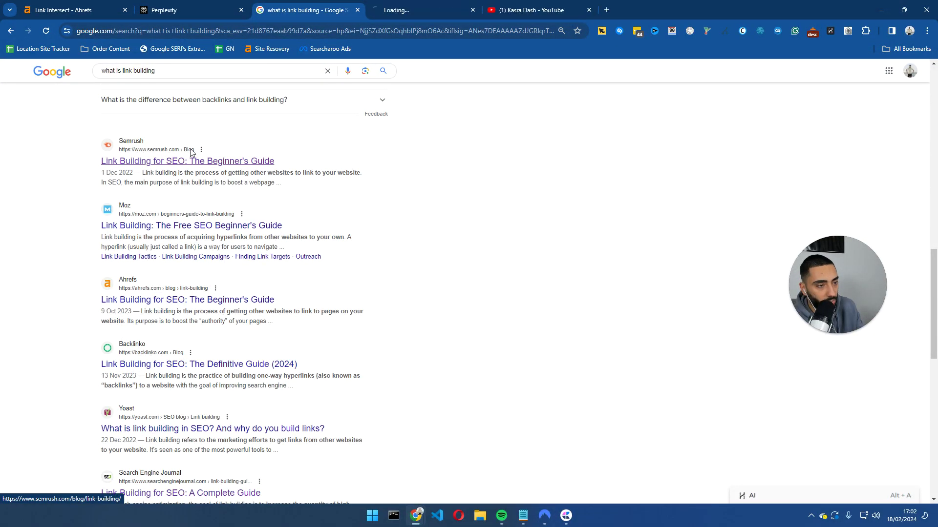
{"action": "left_click", "coordinate": [412, 10]}
Ask Perplexity to read the pasted Semrush URL and list 5 things to know about link building.
{"action": "left_click", "coordinate": [238, 10]}
{"action": "left_click", "coordinate": [430, 251]}
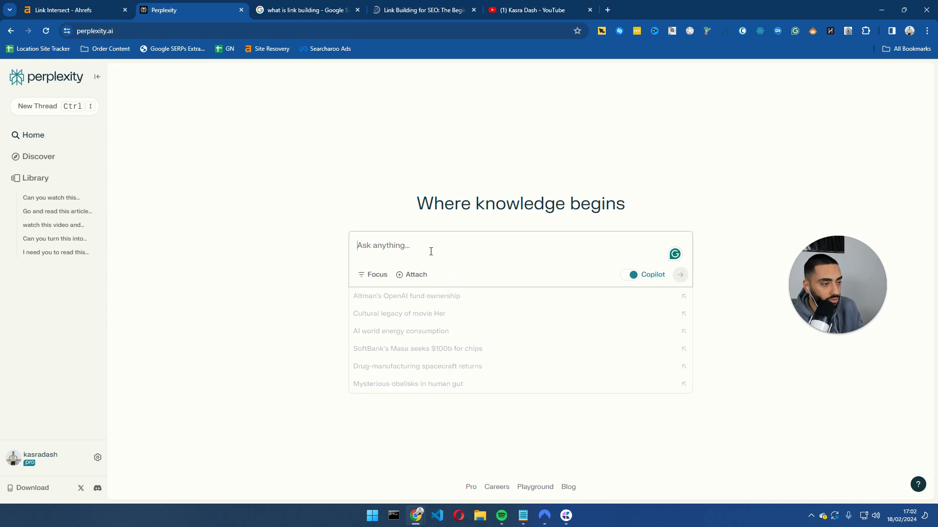
{"action": "type", "text": "can you re"}
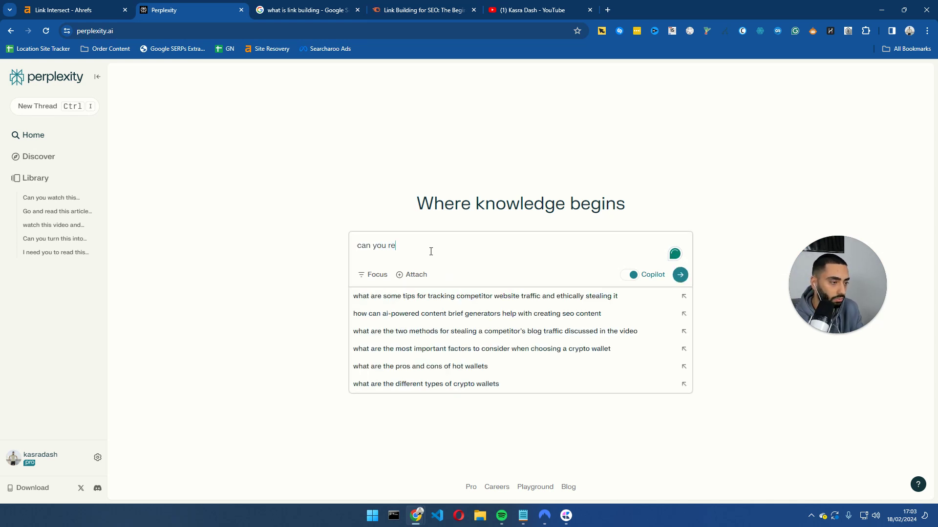
{"action": "type", "text": "ad this url"}
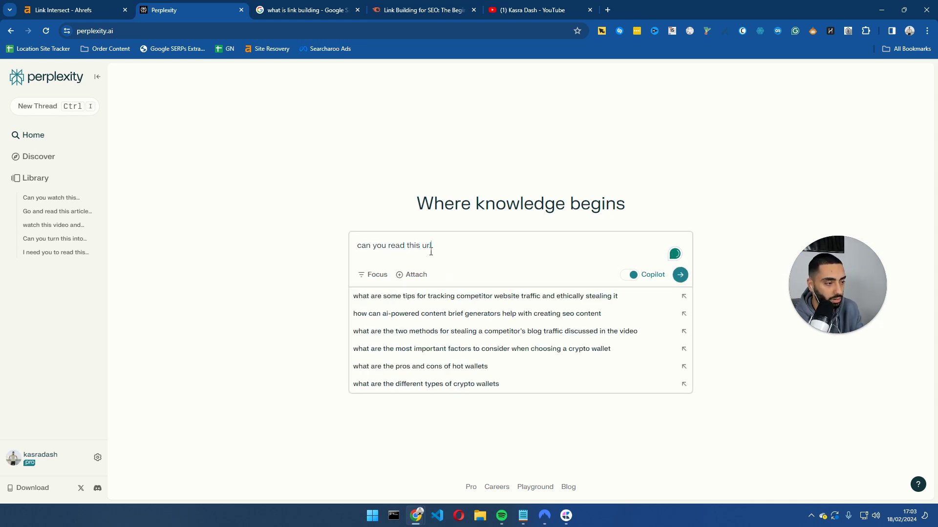
{"action": "type", "text": ":"}
{"action": "type", "text": "https://www.semrush.com/blog/link-building/"}
{"action": "type", "text": "adn"}
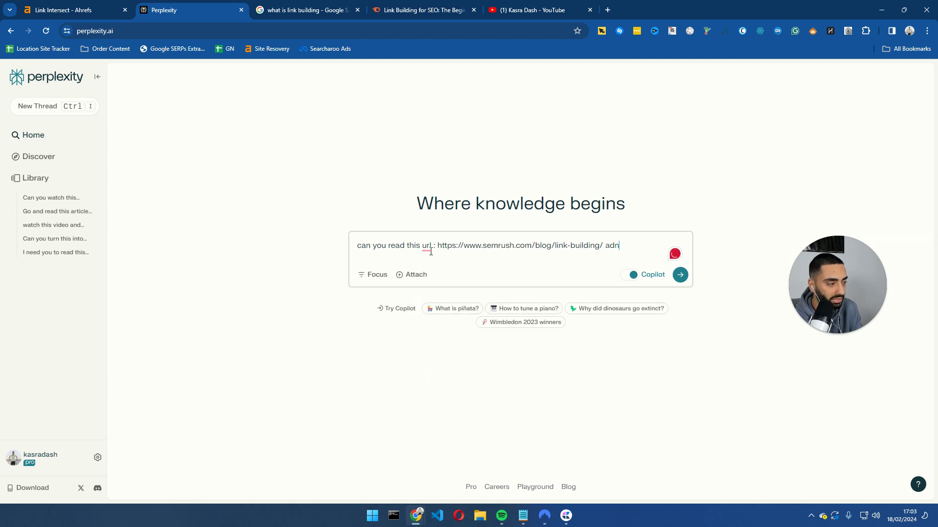
{"action": "key", "text": "BackSpace"}
{"action": "key", "text": "BackSpace"}
{"action": "type", "text": "nd give "}
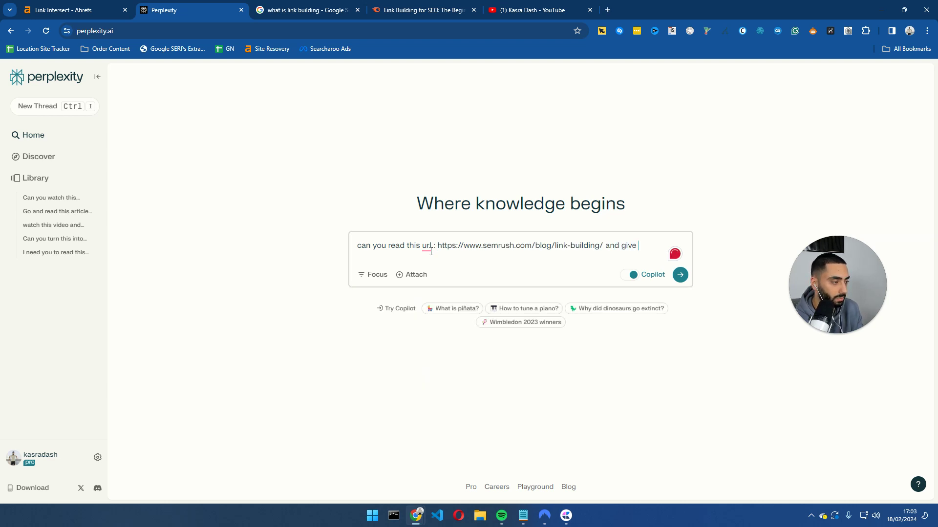
{"action": "type", "text": "me a list of"}
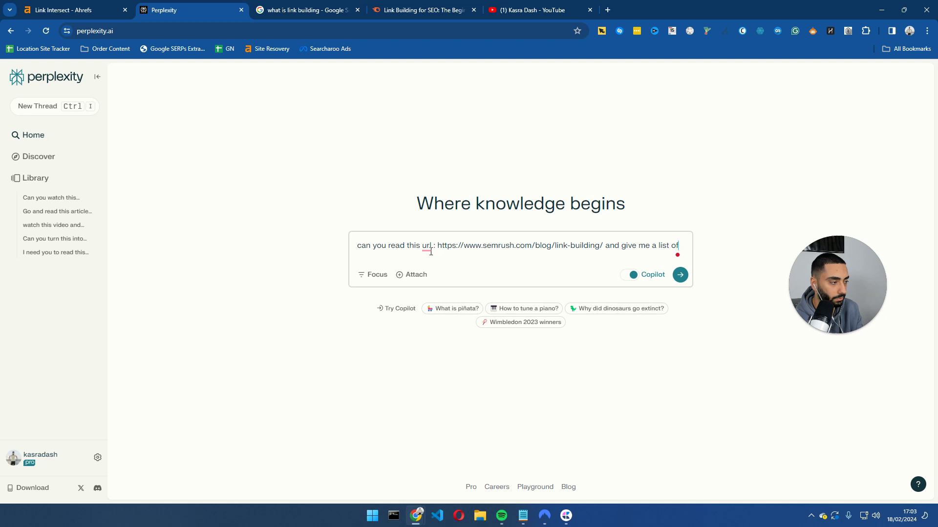
{"action": "type", "text": " 5 thing"}
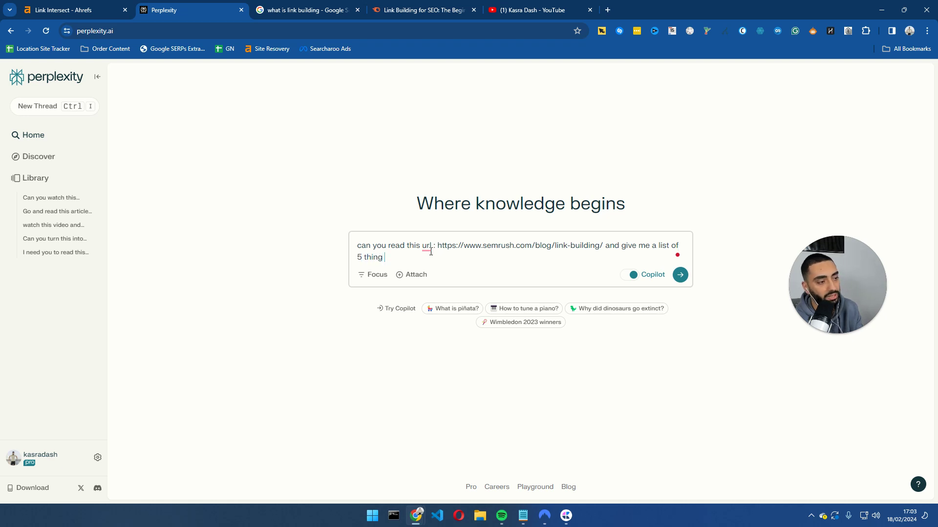
{"action": "type", "text": "s i should know bao"}
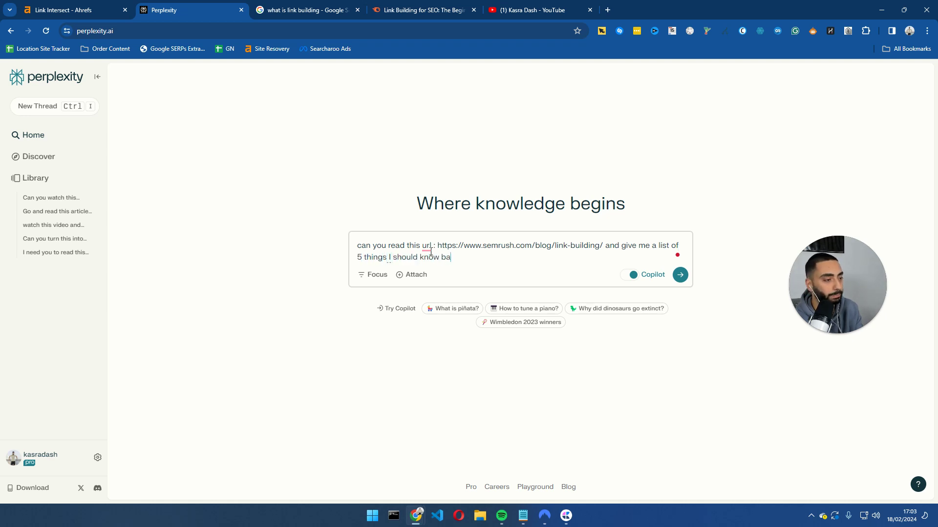
{"action": "key", "text": "BackSpace"}
{"action": "key", "text": "BackSpace"}
{"action": "type", "text": "about"}
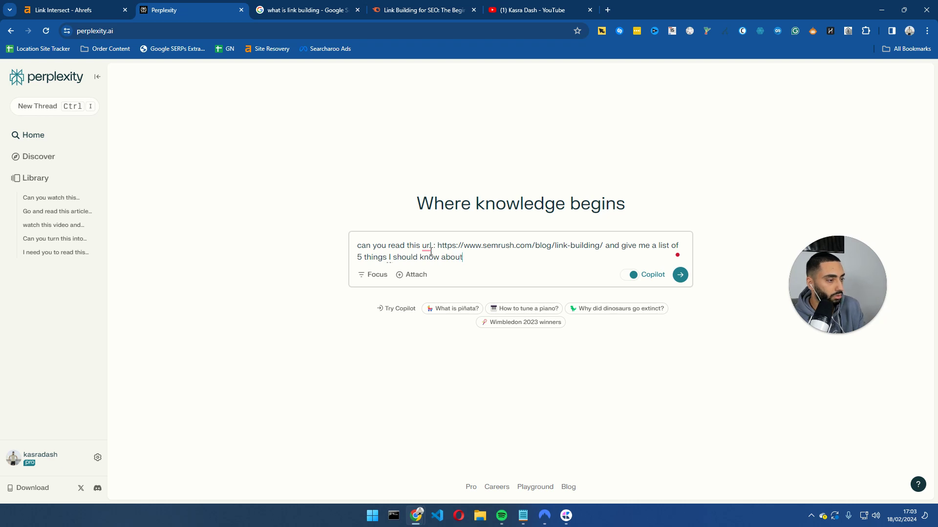
{"action": "key", "text": "Return"}
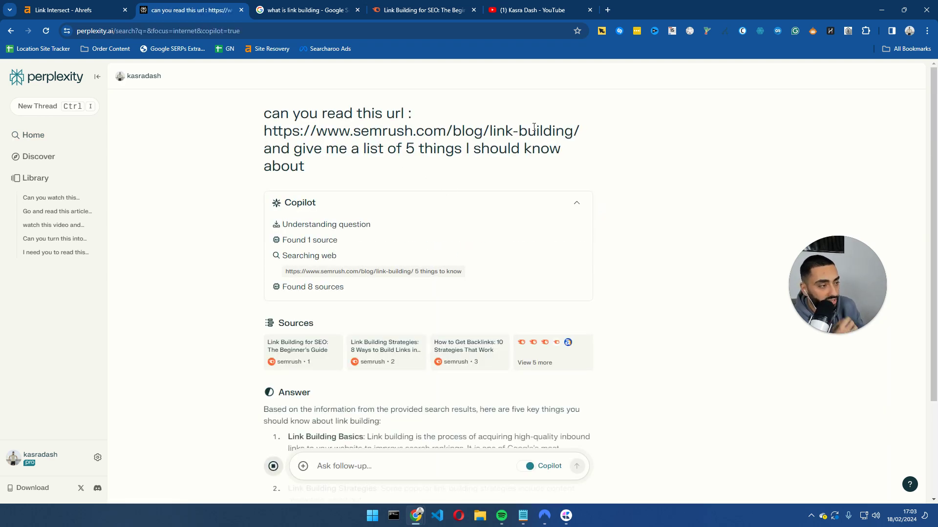
{"action": "scroll", "coordinate": [236, 237], "scroll_direction": "down", "scroll_amount": 2}
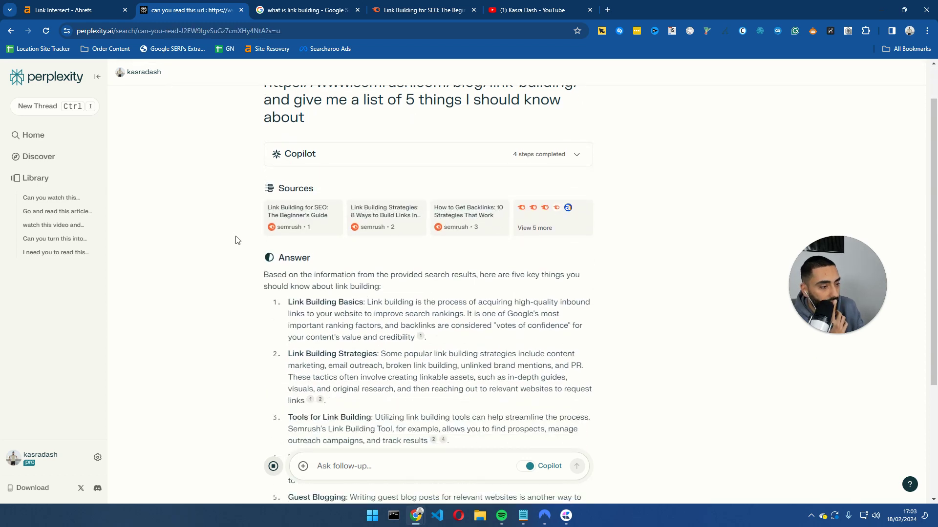
{"action": "scroll", "coordinate": [238, 243], "scroll_direction": "down", "scroll_amount": 4}
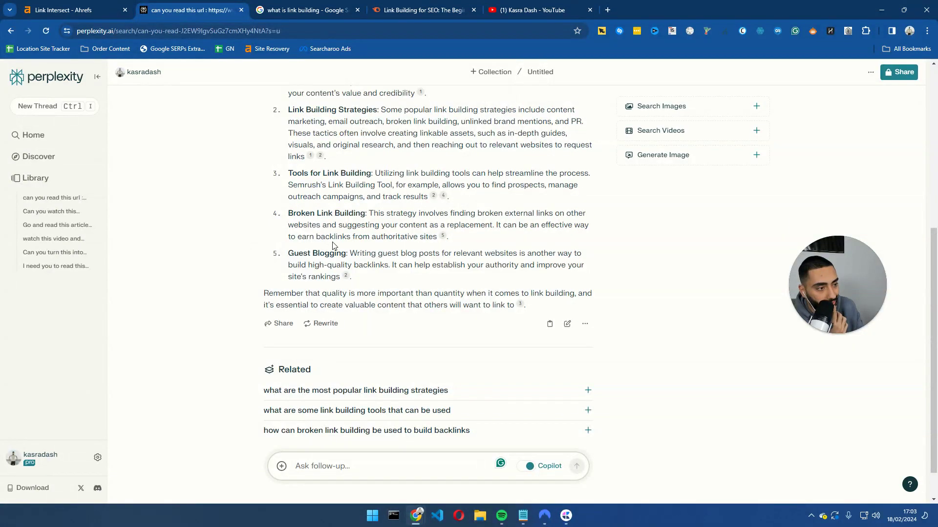
{"action": "scroll", "coordinate": [327, 248], "scroll_direction": "up", "scroll_amount": 4}
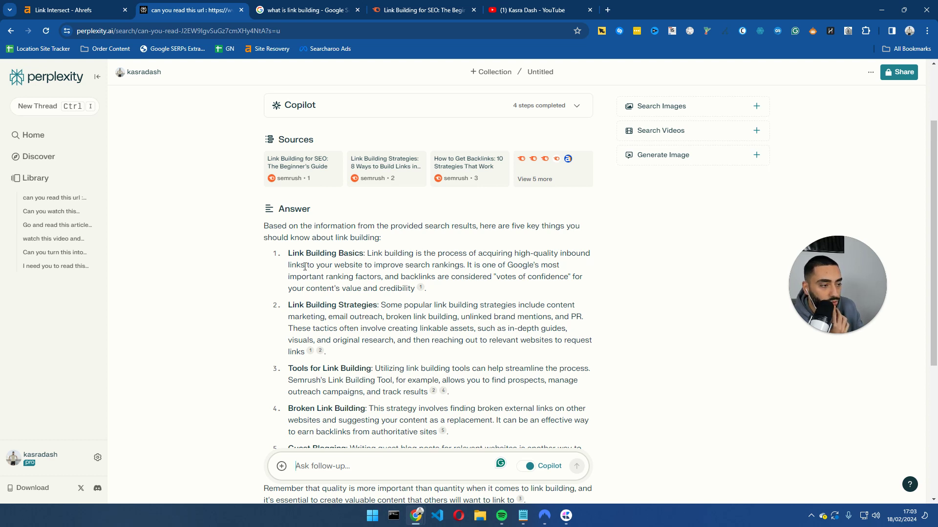
{"action": "scroll", "coordinate": [300, 299], "scroll_direction": "down", "scroll_amount": 2}
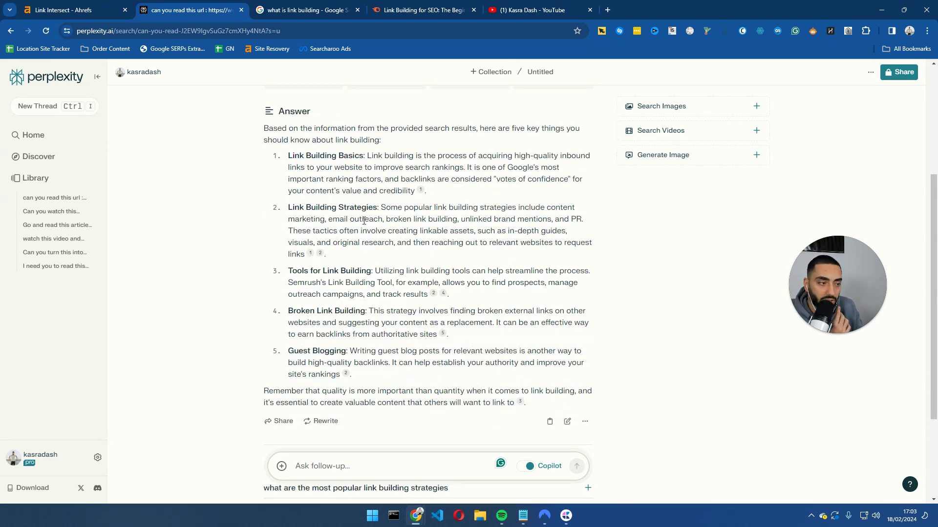
{"action": "left_click_drag", "start_coordinate": [412, 219], "coordinate": [479, 219]}
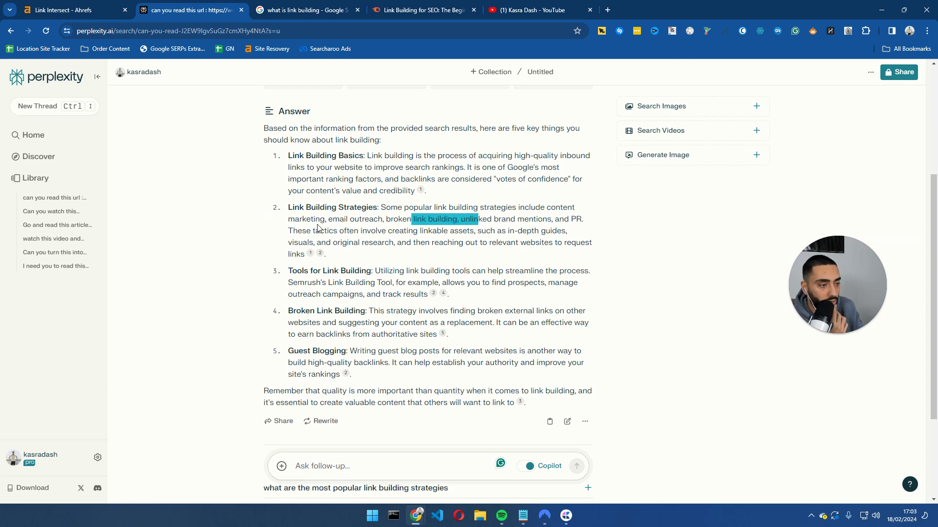
{"action": "scroll", "coordinate": [320, 184], "scroll_direction": "down", "scroll_amount": 2}
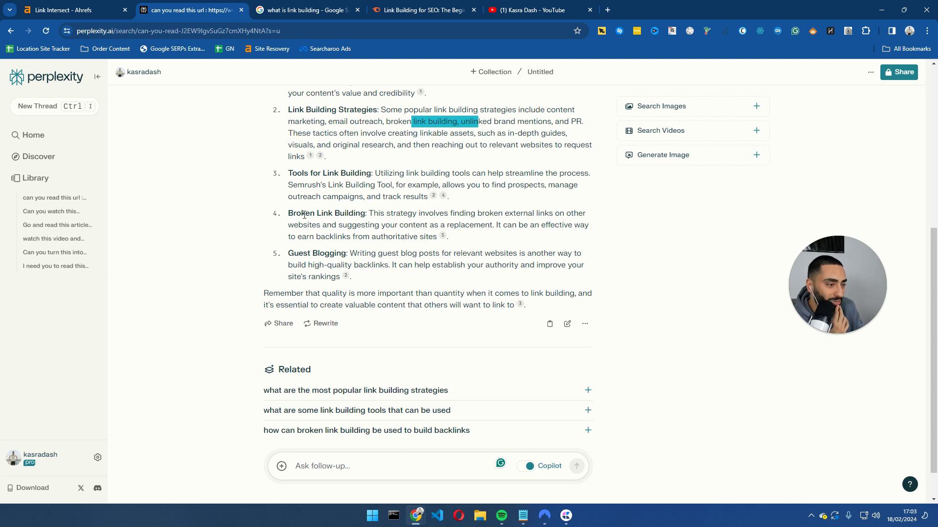
{"action": "left_click_drag", "start_coordinate": [289, 214], "coordinate": [490, 214]}
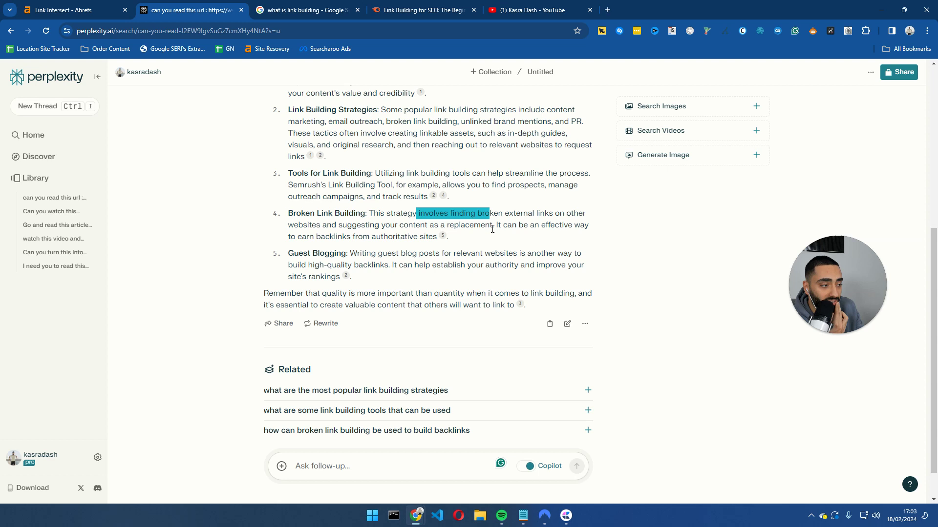
{"action": "left_click_drag", "start_coordinate": [289, 254], "coordinate": [350, 254]}
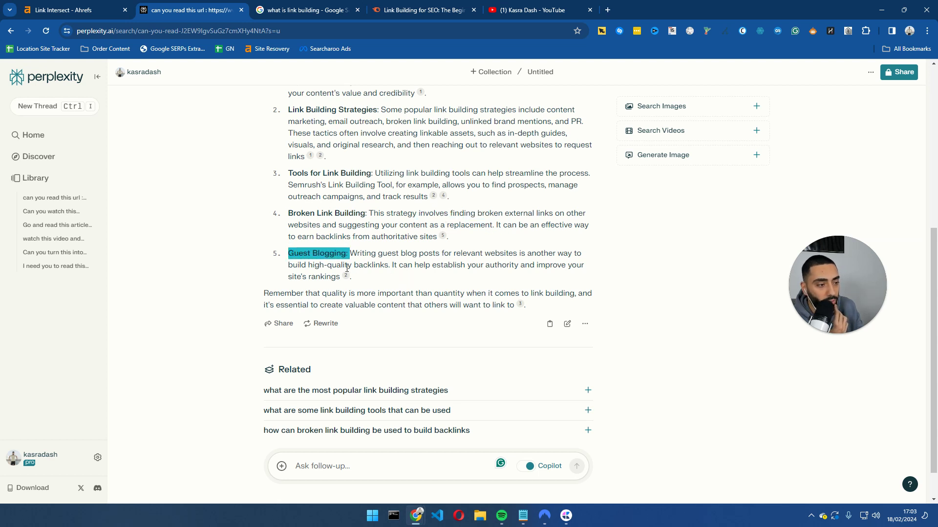
{"action": "left_click", "coordinate": [295, 215]}
{"action": "left_click_drag", "start_coordinate": [288, 214], "coordinate": [367, 216]}
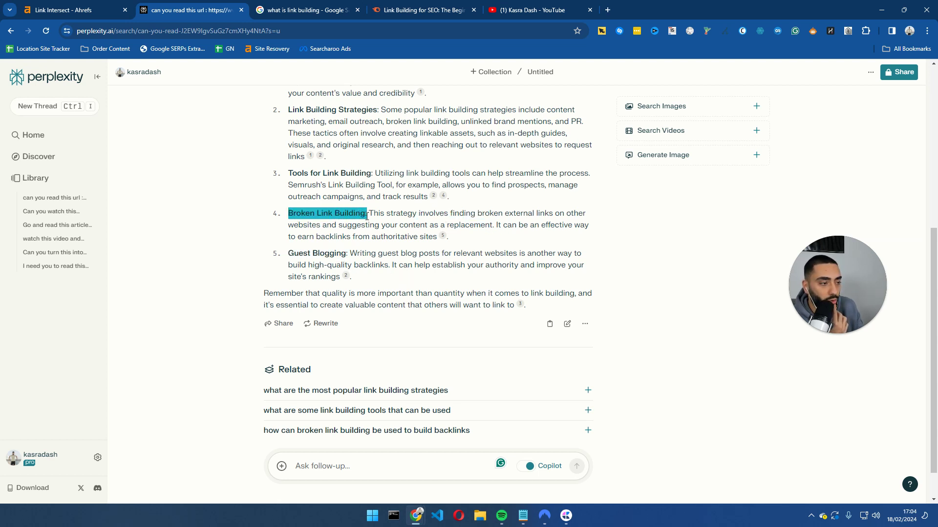
Ask the follow-up 'Can you give me a SOP for Broken Link Building that I can start using'.
{"action": "left_click", "coordinate": [337, 465]}
{"action": "type", "text": "Can you gi"}
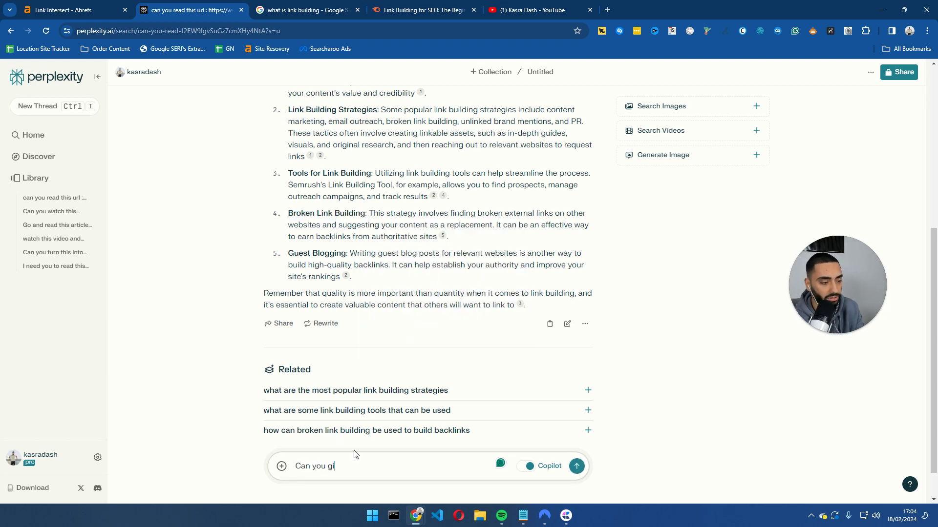
{"action": "type", "text": "ve me a "}
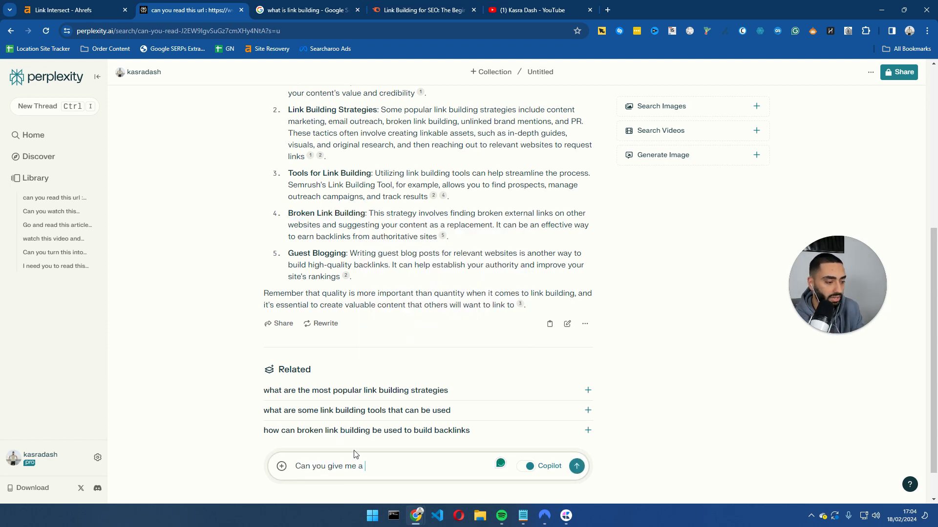
{"action": "type", "text": "SOP for Broken Link Building"}
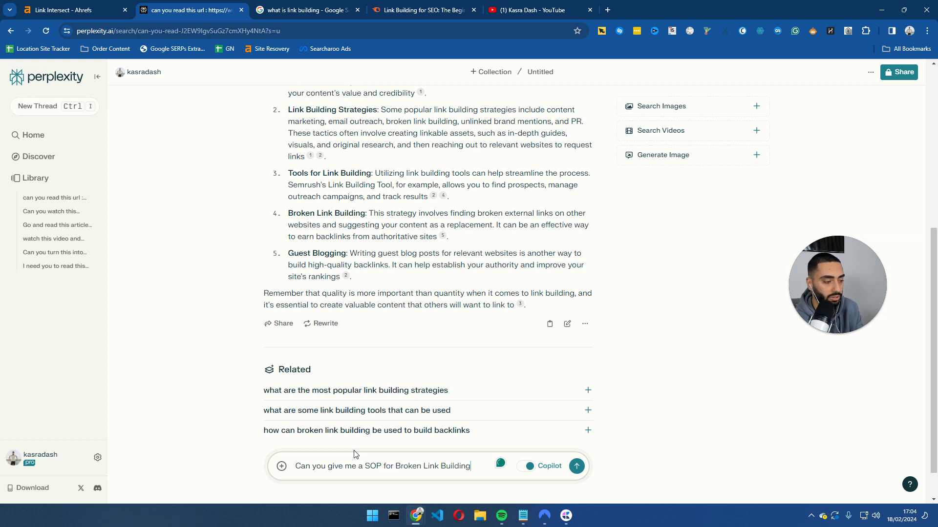
{"action": "type", "text": " that I can "}
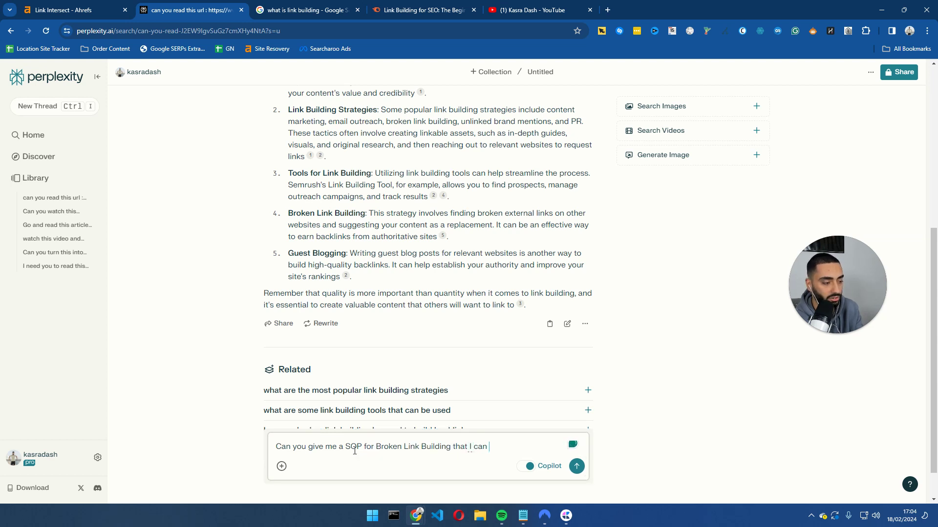
{"action": "type", "text": "start using"}
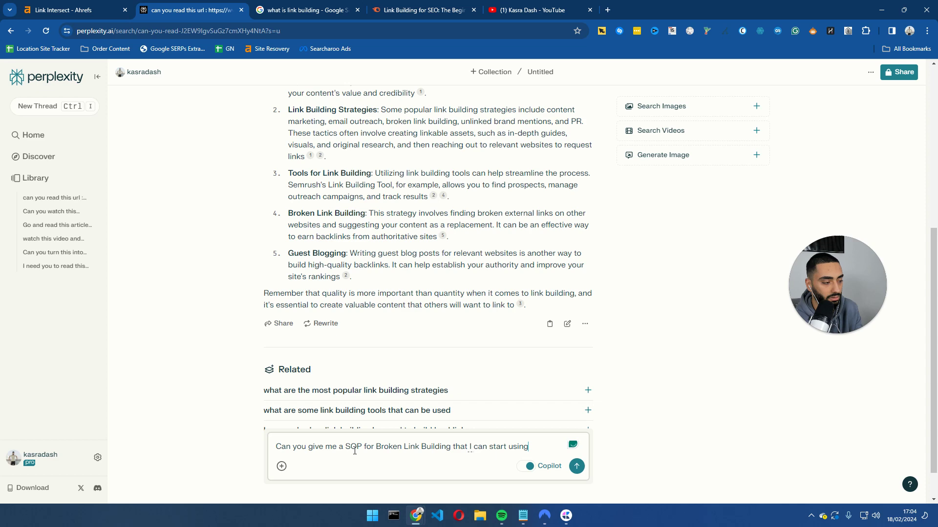
{"action": "key", "text": "Return"}
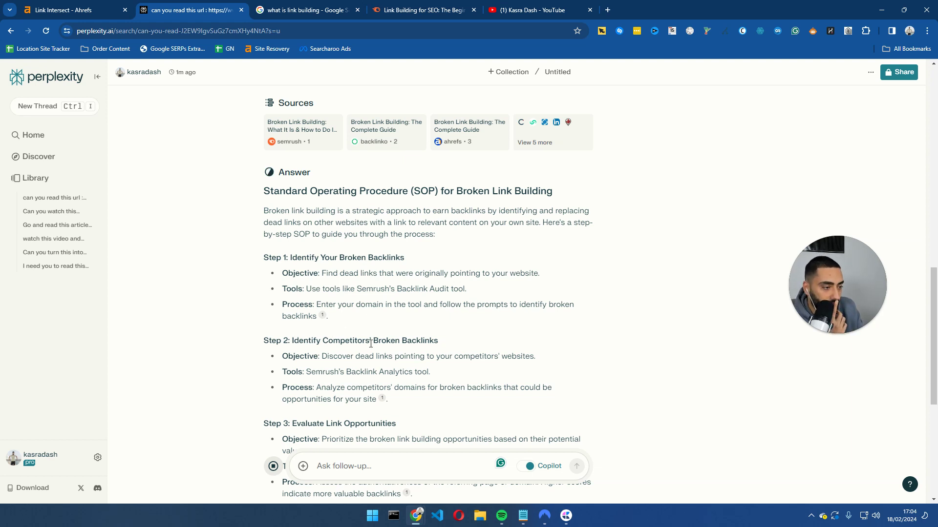
{"action": "scroll", "coordinate": [328, 354], "scroll_direction": "down", "scroll_amount": 2}
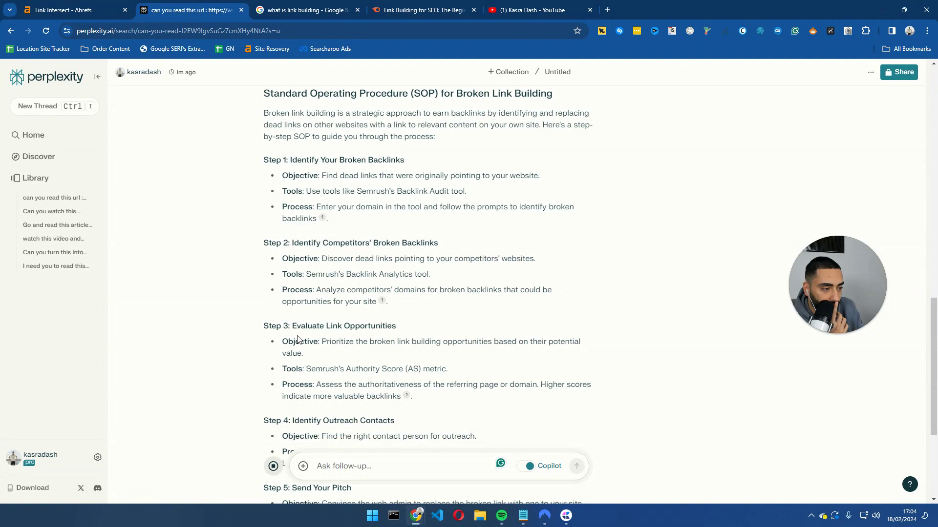
{"action": "left_click_drag", "start_coordinate": [268, 242], "coordinate": [476, 305]}
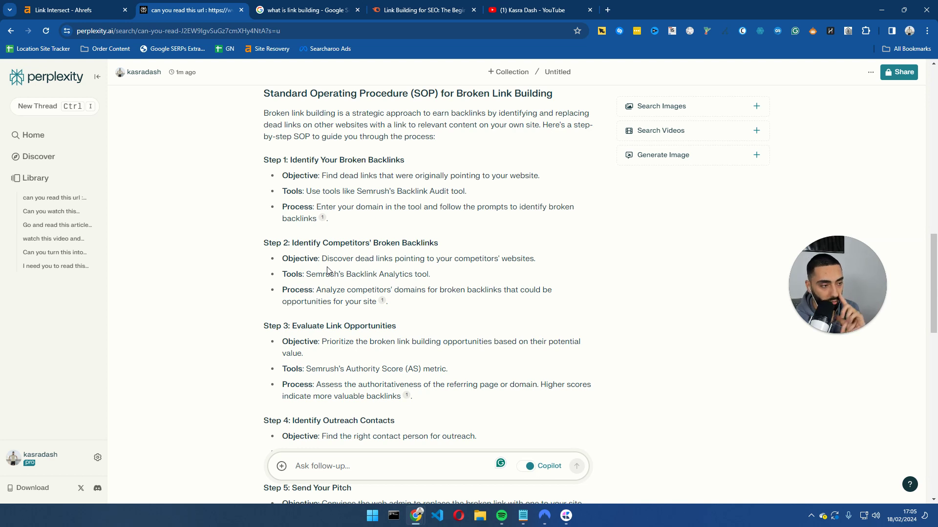
{"action": "scroll", "coordinate": [302, 275], "scroll_direction": "down", "scroll_amount": 1}
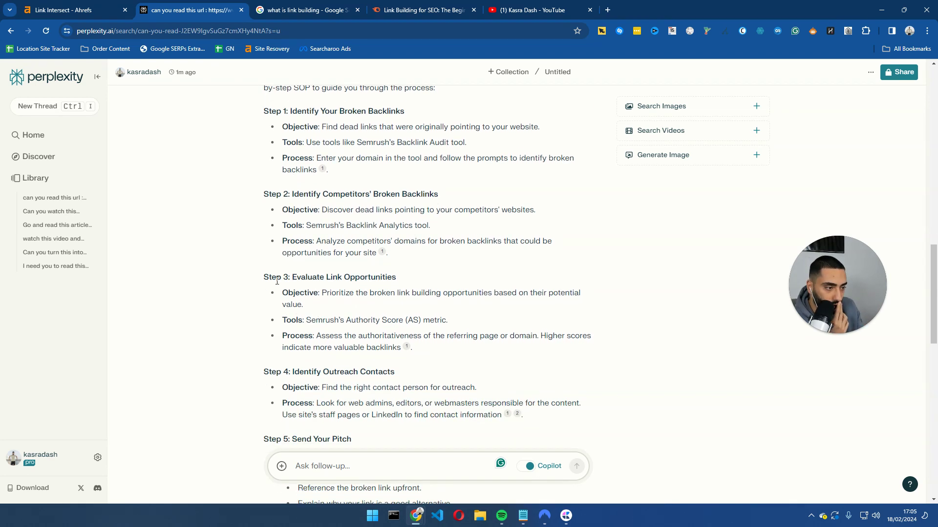
{"action": "left_click_drag", "start_coordinate": [273, 277], "coordinate": [380, 278]}
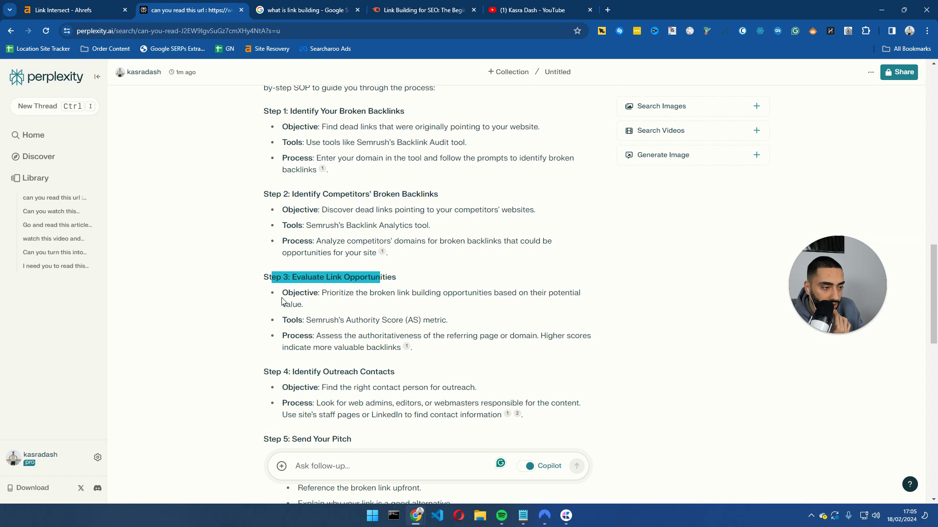
{"action": "scroll", "coordinate": [305, 293], "scroll_direction": "down", "scroll_amount": 2}
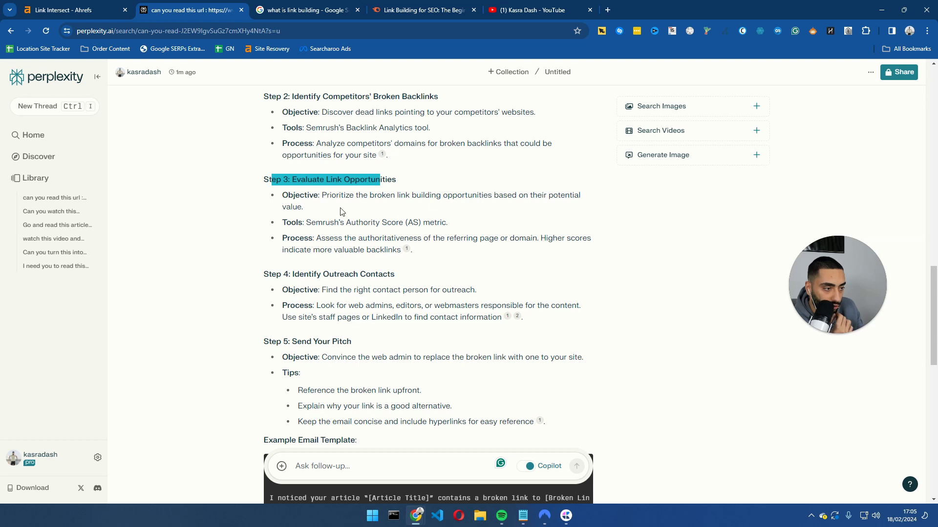
{"action": "scroll", "coordinate": [354, 221], "scroll_direction": "down", "scroll_amount": 1}
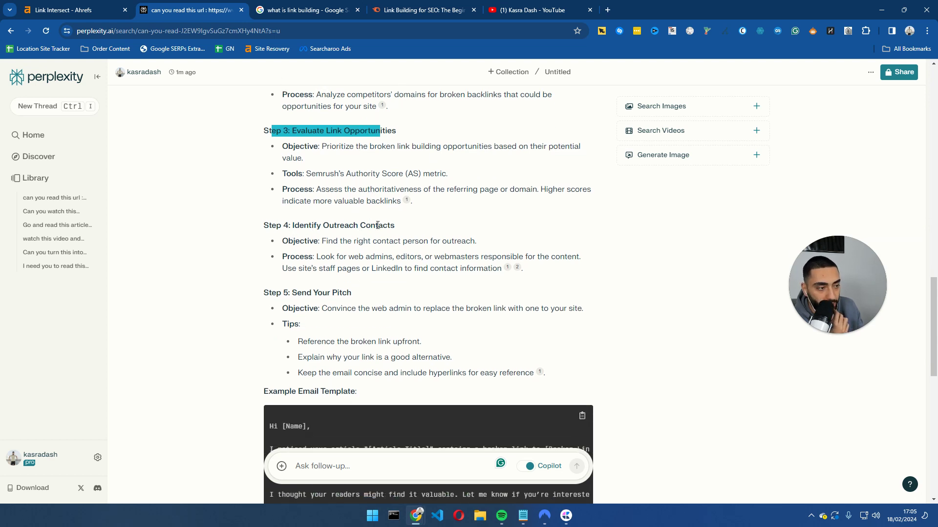
{"action": "left_click_drag", "start_coordinate": [333, 240], "coordinate": [454, 241]}
{"action": "scroll", "coordinate": [284, 268], "scroll_direction": "down", "scroll_amount": 3}
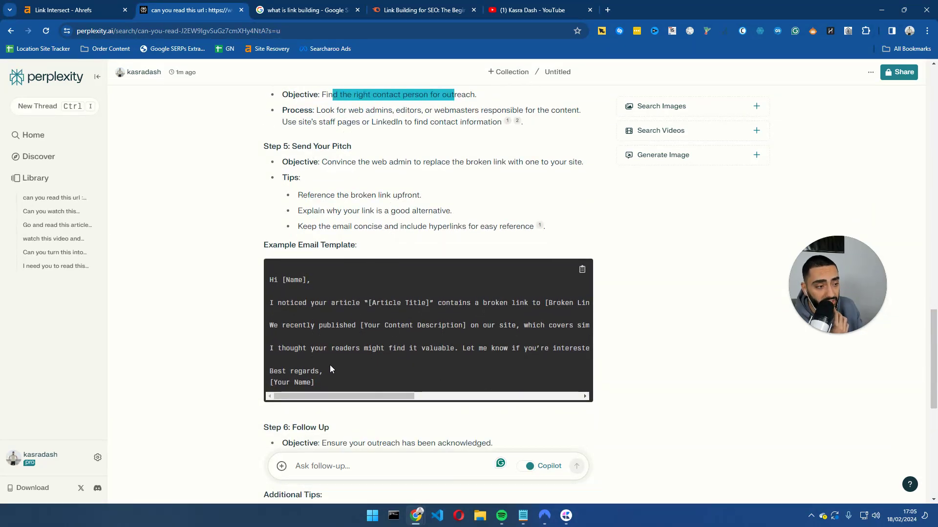
{"action": "left_click_drag", "start_coordinate": [330, 370], "coordinate": [265, 277]}
{"action": "scroll", "coordinate": [322, 371], "scroll_direction": "down", "scroll_amount": 5}
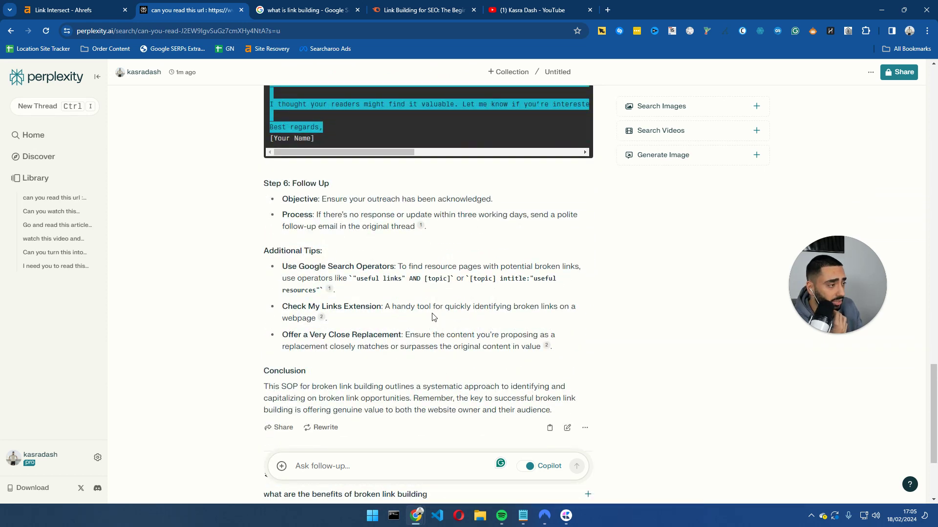
{"action": "scroll", "coordinate": [435, 317], "scroll_direction": "down", "scroll_amount": 3}
{"action": "scroll", "coordinate": [376, 314], "scroll_direction": "up", "scroll_amount": 4}
{"action": "scroll", "coordinate": [372, 314], "scroll_direction": "down", "scroll_amount": 4}
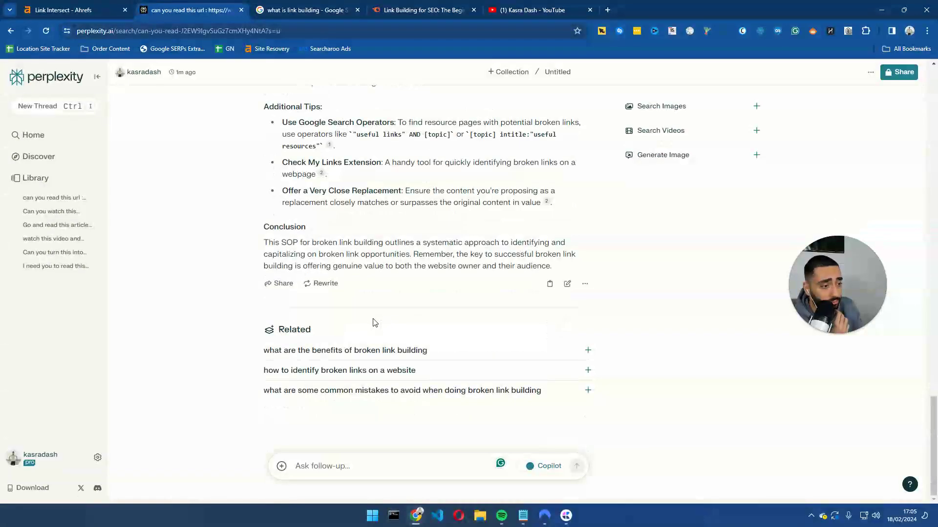
{"action": "left_click_drag", "start_coordinate": [565, 265], "coordinate": [298, 91]}
{"action": "left_click_drag", "start_coordinate": [335, 250], "coordinate": [310, 161]}
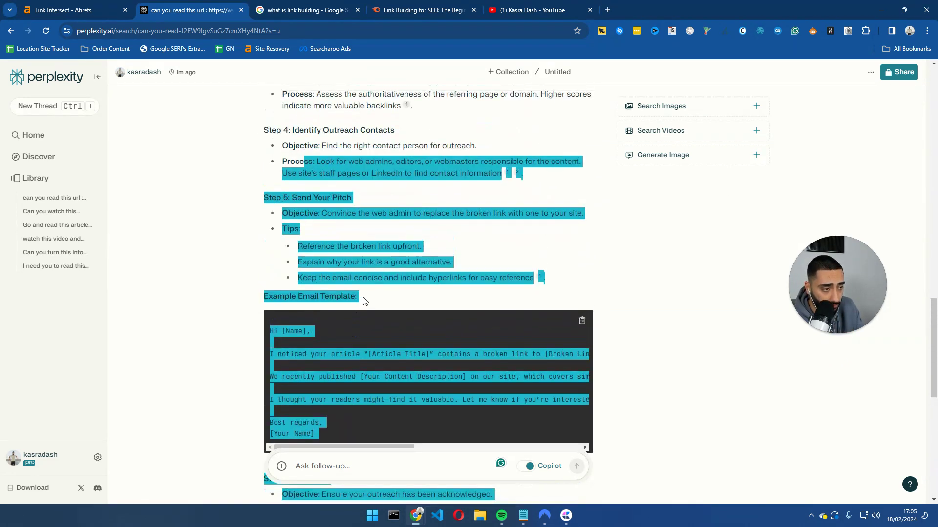
{"action": "scroll", "coordinate": [413, 298], "scroll_direction": "up", "scroll_amount": 6}
{"action": "scroll", "coordinate": [414, 303], "scroll_direction": "up", "scroll_amount": 3}
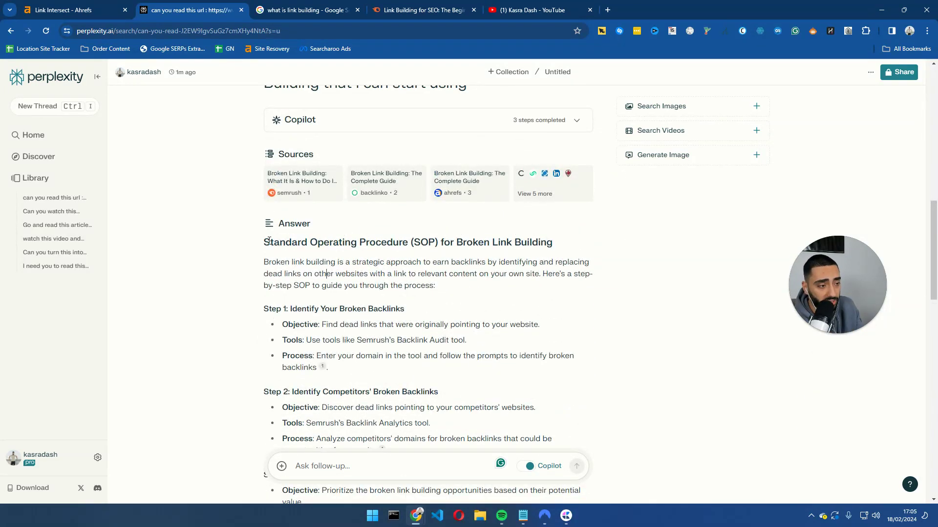
{"action": "left_click_drag", "start_coordinate": [265, 241], "coordinate": [565, 321]}
{"action": "scroll", "coordinate": [498, 295], "scroll_direction": "down", "scroll_amount": 1}
{"action": "scroll", "coordinate": [547, 315], "scroll_direction": "down", "scroll_amount": 1}
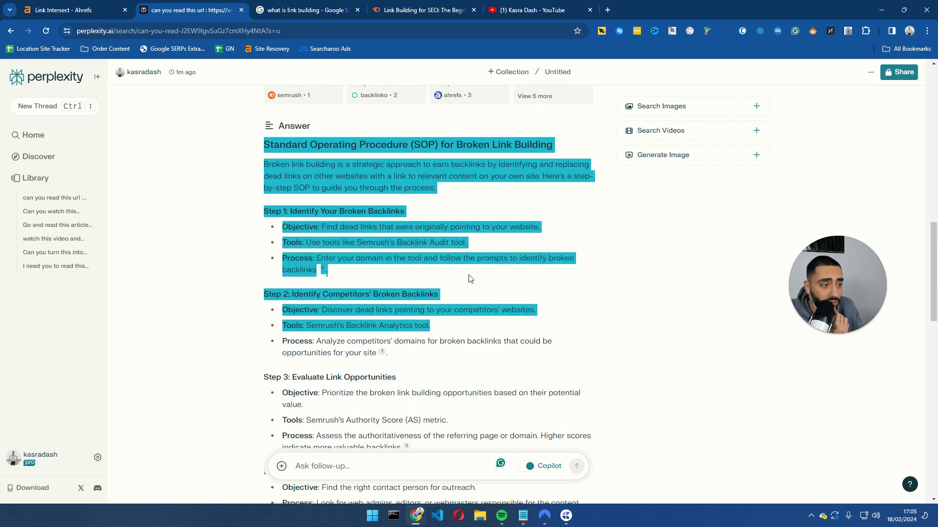
{"action": "left_click", "coordinate": [366, 205]}
{"action": "scroll", "coordinate": [364, 229], "scroll_direction": "down", "scroll_amount": 3}
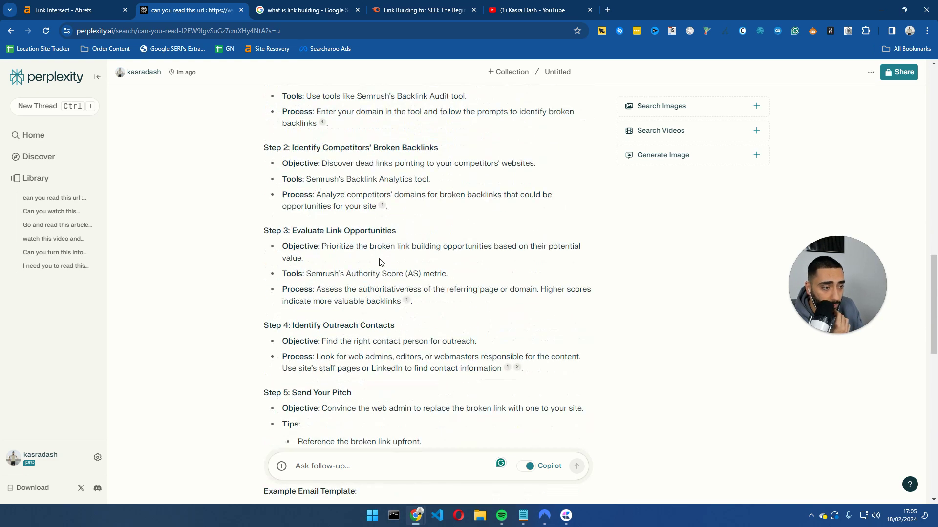
{"action": "scroll", "coordinate": [342, 293], "scroll_direction": "down", "scroll_amount": 8}
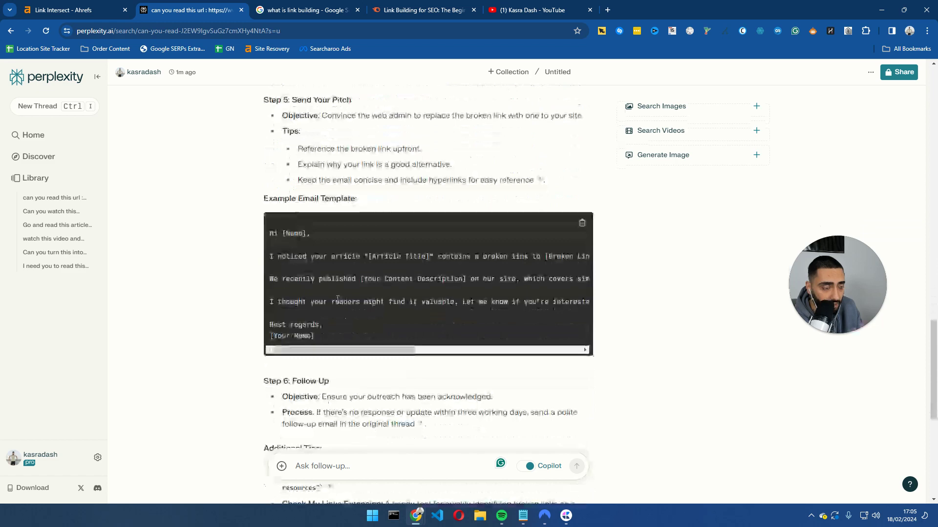
{"action": "scroll", "coordinate": [354, 320], "scroll_direction": "down", "scroll_amount": 4}
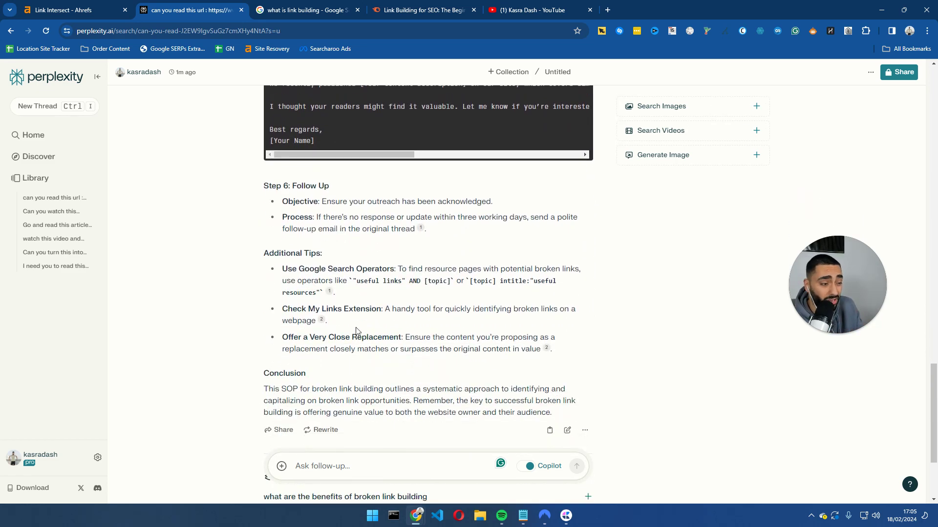
{"action": "left_click_drag", "start_coordinate": [553, 316], "coordinate": [294, 245]}
{"action": "scroll", "coordinate": [299, 264], "scroll_direction": "up", "scroll_amount": 5}
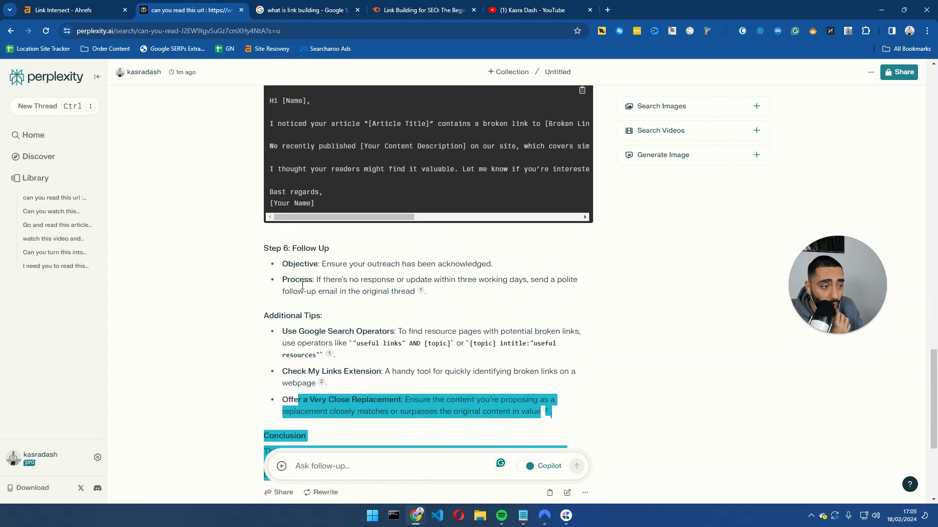
{"action": "scroll", "coordinate": [303, 286], "scroll_direction": "down", "scroll_amount": 3}
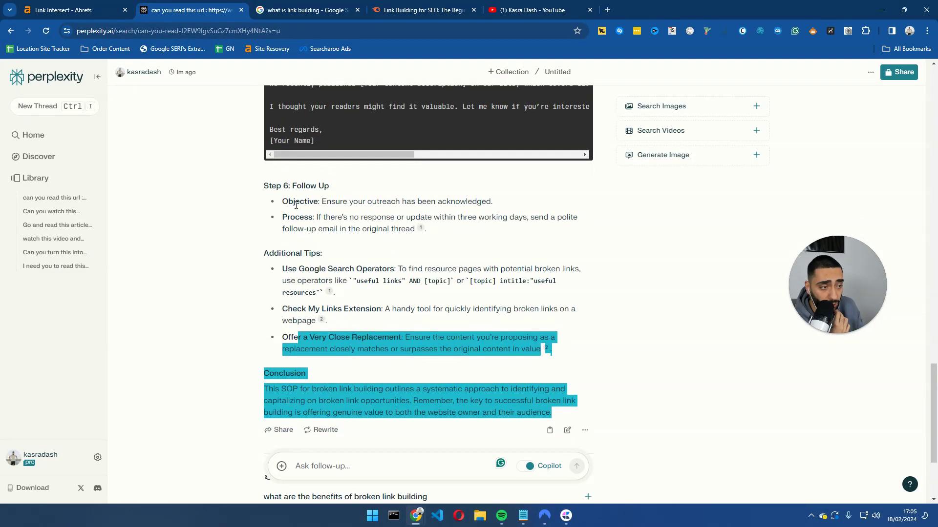
{"action": "left_click_drag", "start_coordinate": [293, 201], "coordinate": [477, 218]}
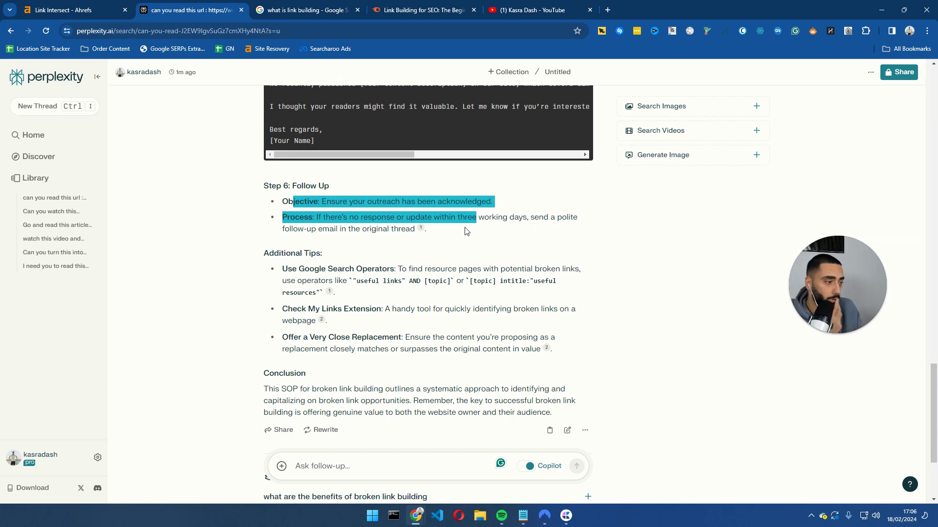
{"action": "scroll", "coordinate": [288, 264], "scroll_direction": "up", "scroll_amount": 15}
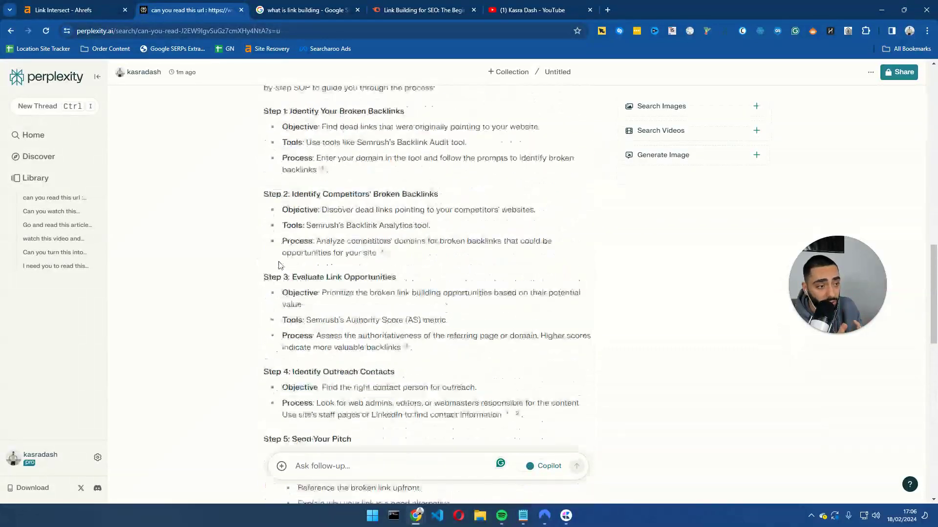
{"action": "scroll", "coordinate": [278, 265], "scroll_direction": "up", "scroll_amount": 6}
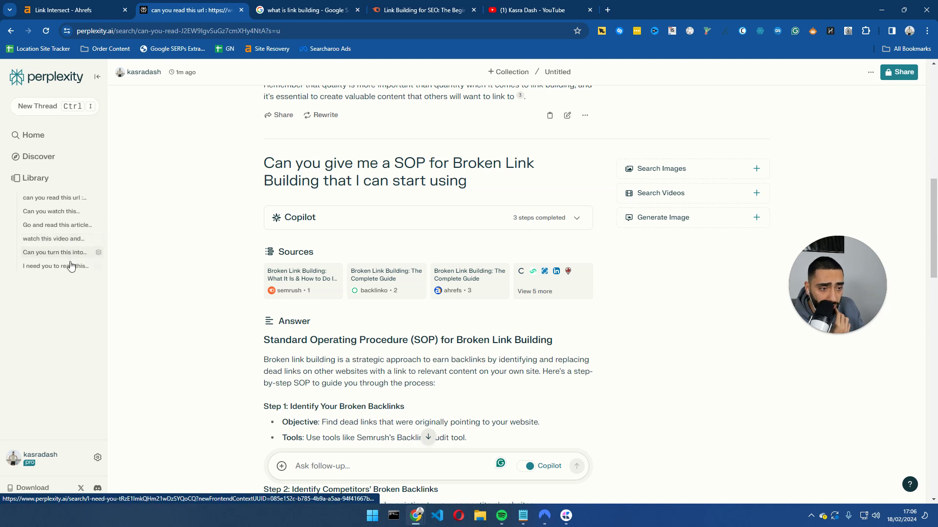
Open the 'best crypto wallets' topical map thread from the Library sidebar.
{"action": "left_click", "coordinate": [51, 203]}
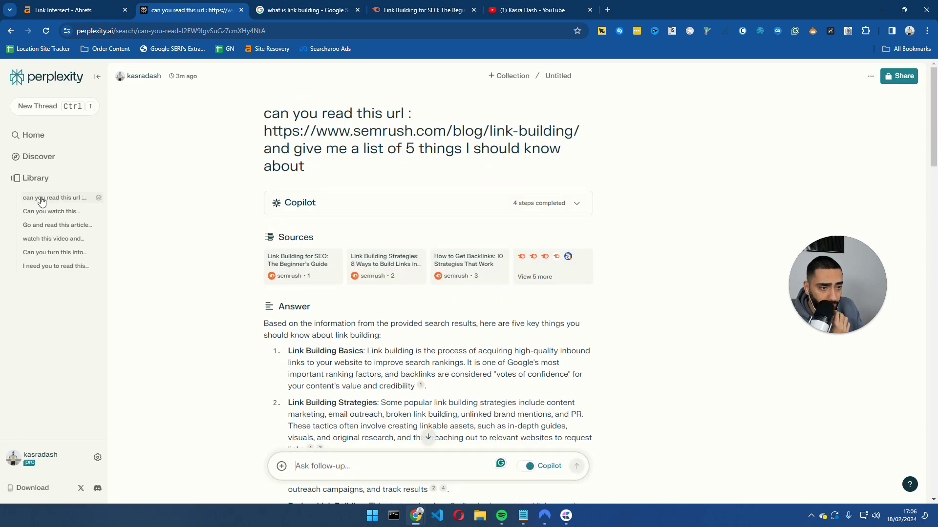
{"action": "left_click", "coordinate": [42, 211]}
{"action": "left_click", "coordinate": [46, 225]}
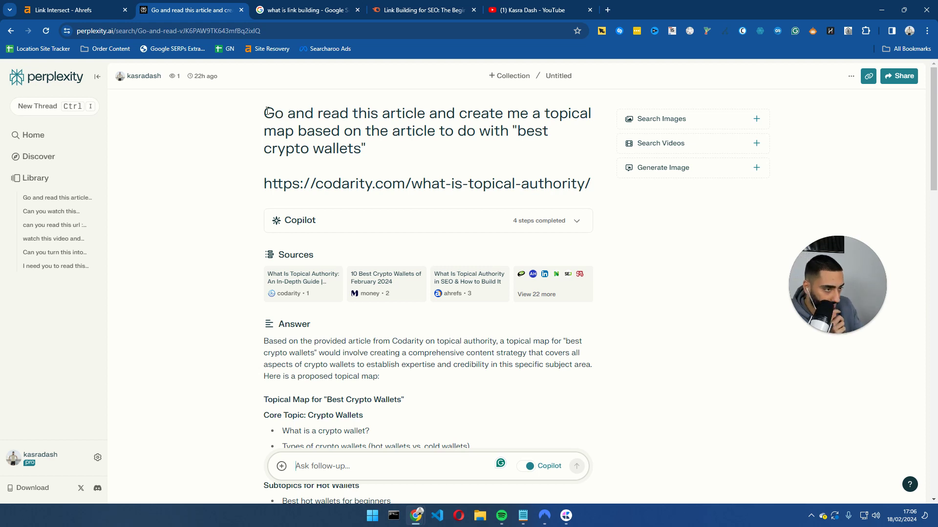
Review the topical map question and select the full Codarity article URL.
{"action": "left_click_drag", "start_coordinate": [264, 112], "coordinate": [394, 149]}
{"action": "left_click", "coordinate": [277, 119]}
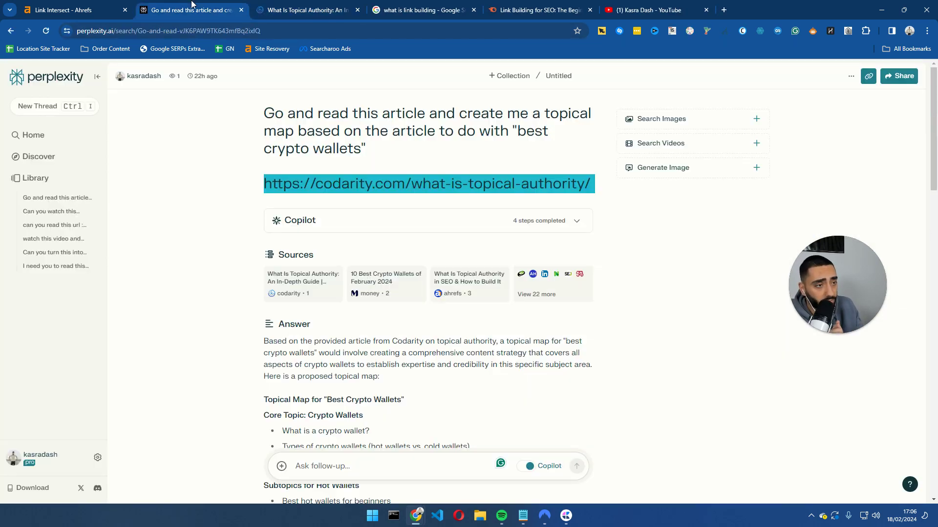
{"action": "left_click_drag", "start_coordinate": [265, 115], "coordinate": [549, 131]}
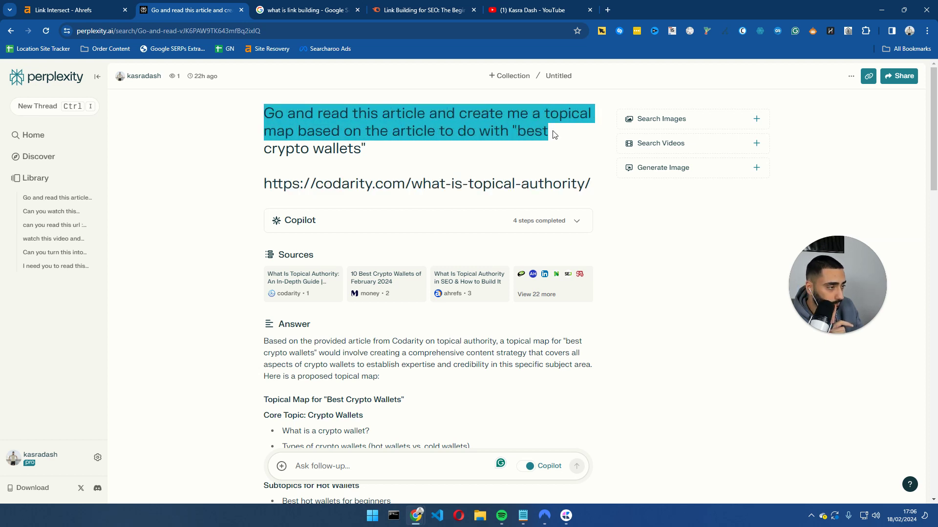
{"action": "left_click", "coordinate": [288, 149]}
{"action": "scroll", "coordinate": [296, 150], "scroll_direction": "down", "scroll_amount": 5}
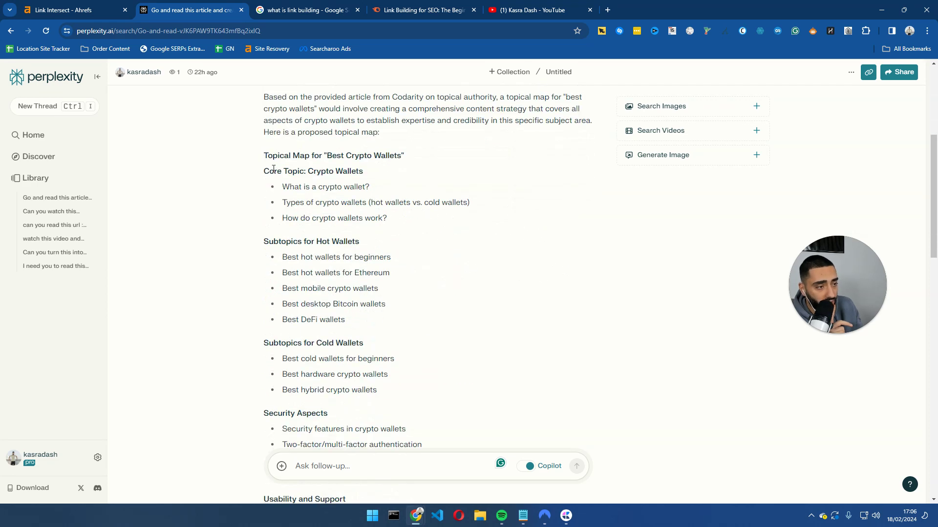
{"action": "left_click_drag", "start_coordinate": [308, 171], "coordinate": [387, 120]}
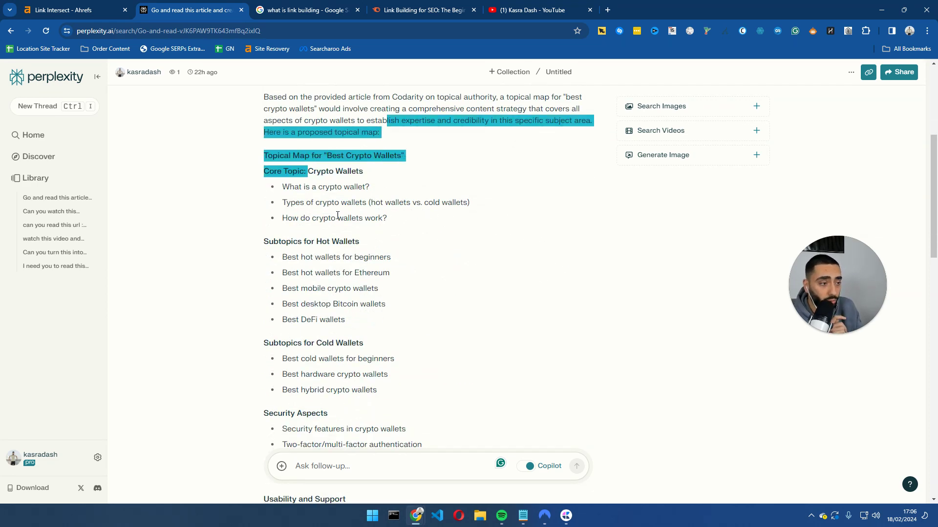
{"action": "scroll", "coordinate": [341, 264], "scroll_direction": "down", "scroll_amount": 8}
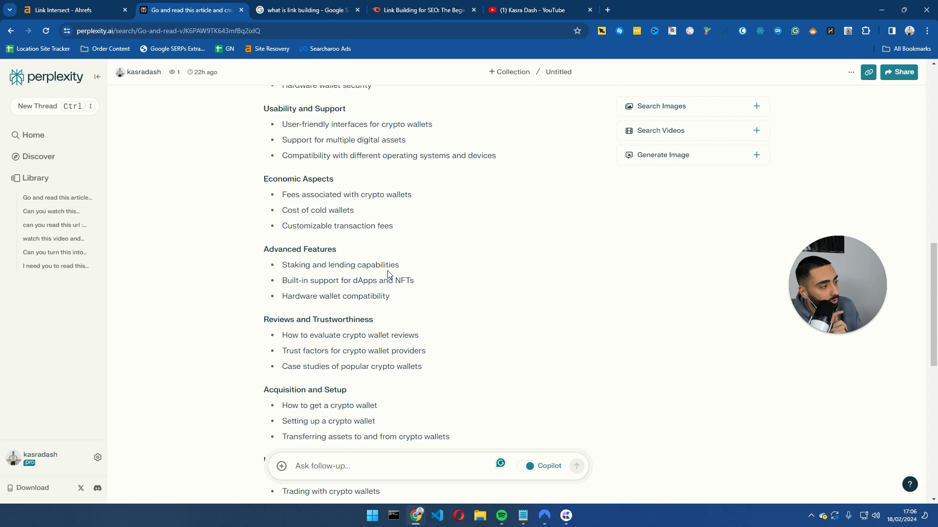
{"action": "scroll", "coordinate": [391, 259], "scroll_direction": "up", "scroll_amount": 7}
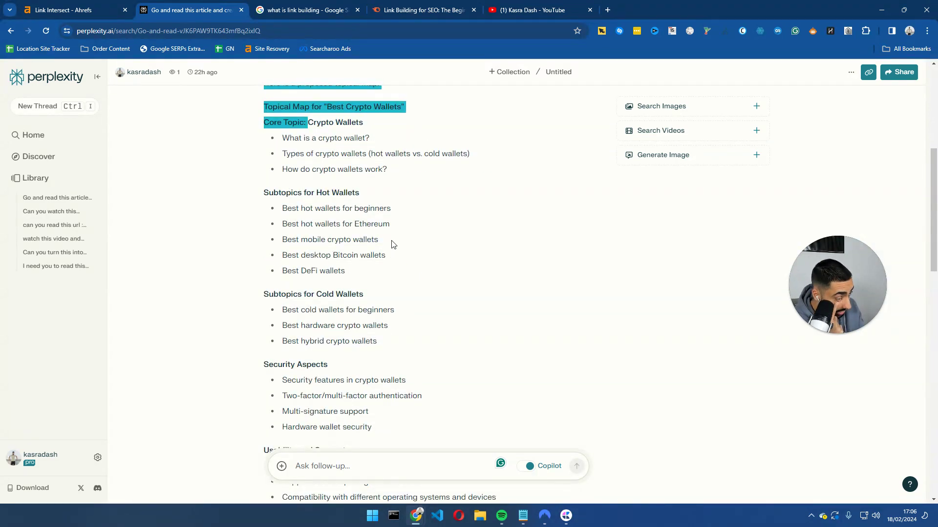
{"action": "scroll", "coordinate": [391, 244], "scroll_direction": "up", "scroll_amount": 6}
{"action": "triple_click", "coordinate": [424, 184]}
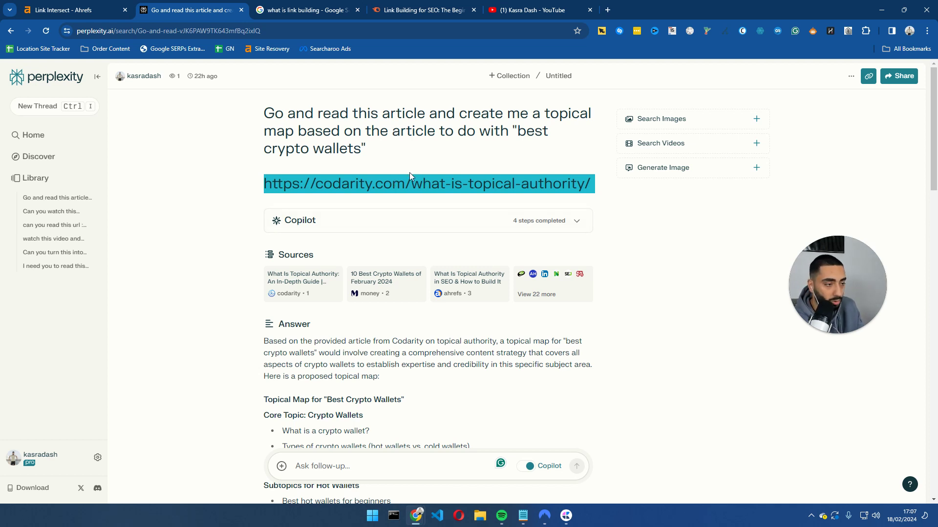
Open the Codarity 'What Is Topical Authority' article in a new tab, skim it, and return to Perplexity.
{"action": "right_click", "coordinate": [369, 181]}
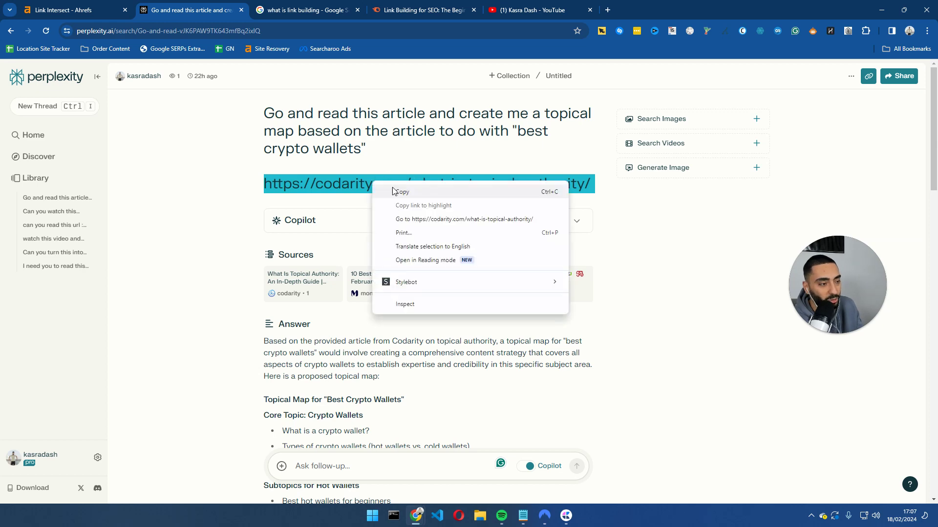
{"action": "left_click", "coordinate": [415, 218]}
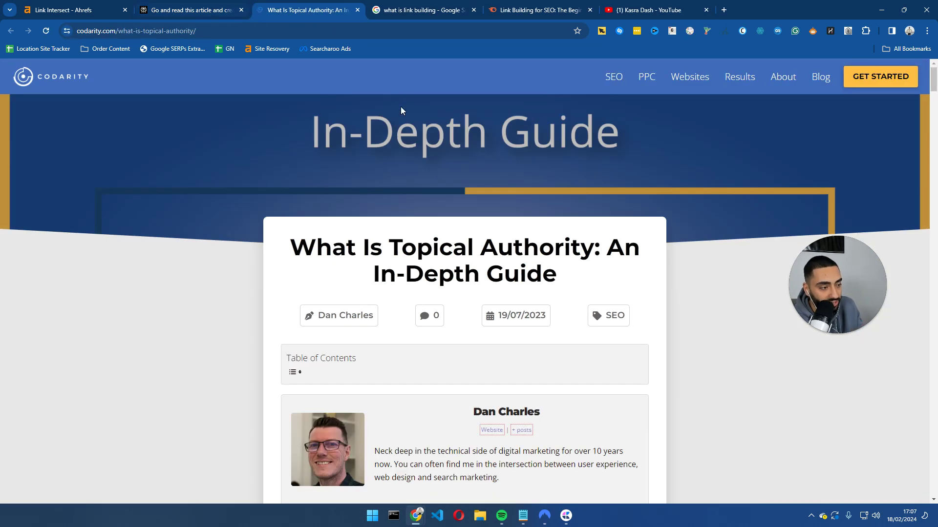
{"action": "scroll", "coordinate": [395, 242], "scroll_direction": "down", "scroll_amount": 5}
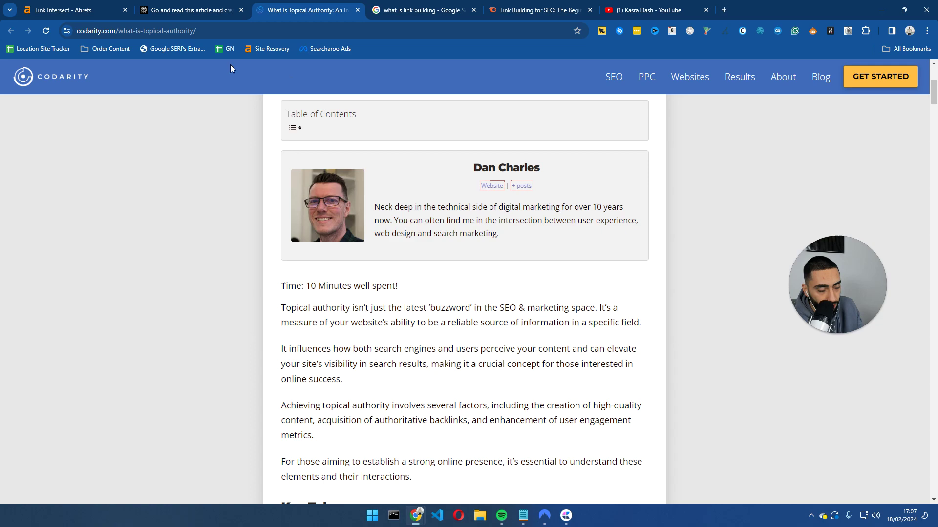
{"action": "scroll", "coordinate": [287, 72], "scroll_direction": "down", "scroll_amount": 15}
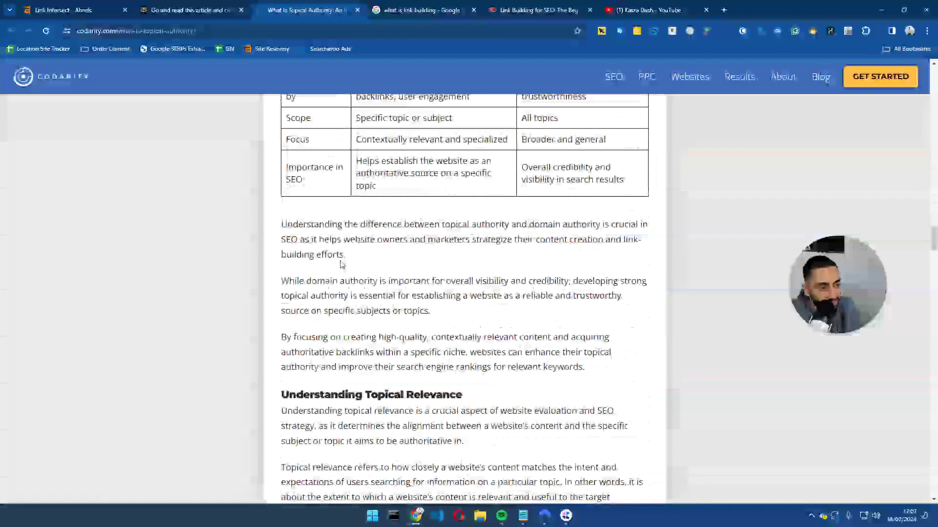
{"action": "left_click", "coordinate": [213, 5]}
{"action": "scroll", "coordinate": [318, 224], "scroll_direction": "down", "scroll_amount": 13}
{"action": "scroll", "coordinate": [283, 221], "scroll_direction": "up", "scroll_amount": 8}
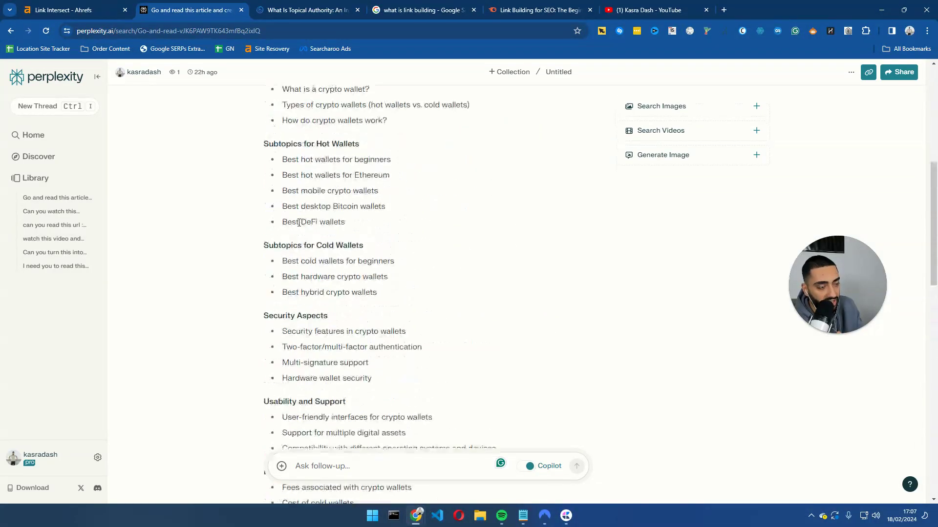
{"action": "left_click_drag", "start_coordinate": [262, 169], "coordinate": [401, 156]}
{"action": "left_click", "coordinate": [410, 159]}
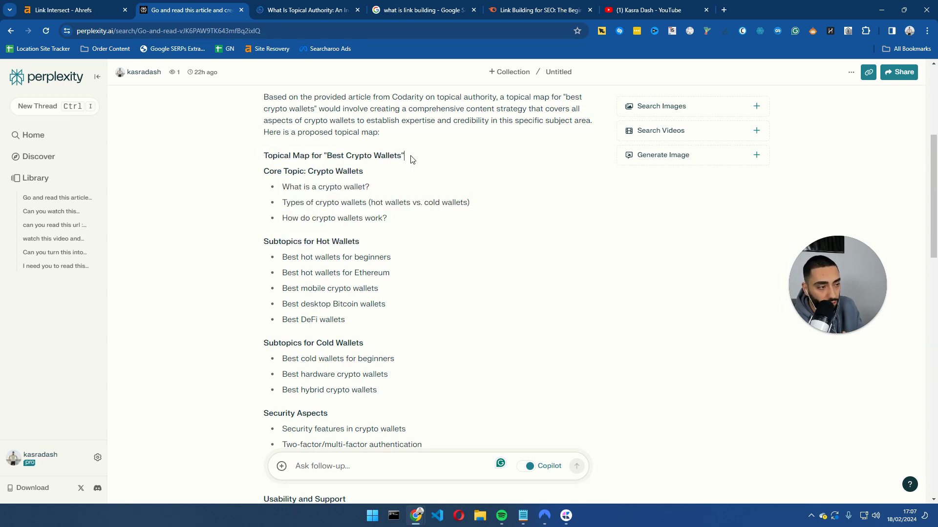
{"action": "left_click_drag", "start_coordinate": [265, 171], "coordinate": [349, 170]}
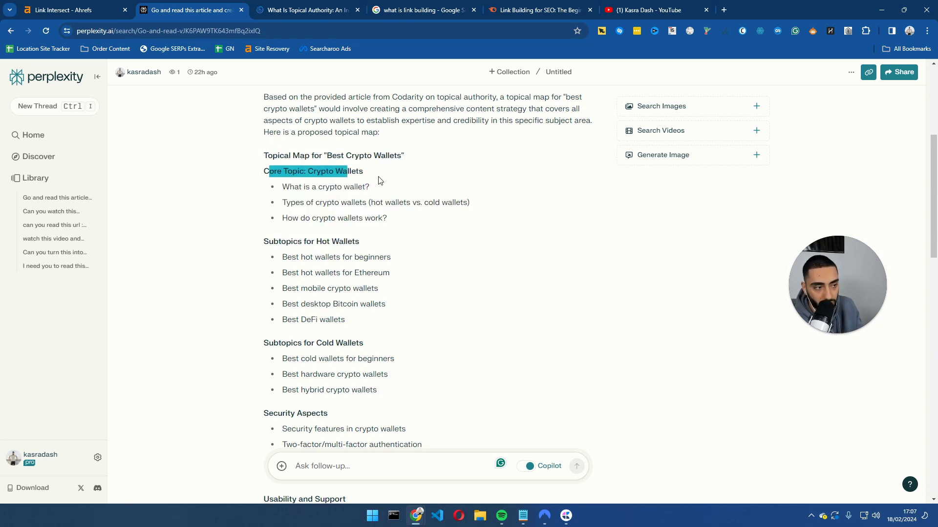
{"action": "left_click_drag", "start_coordinate": [286, 243], "coordinate": [360, 243]}
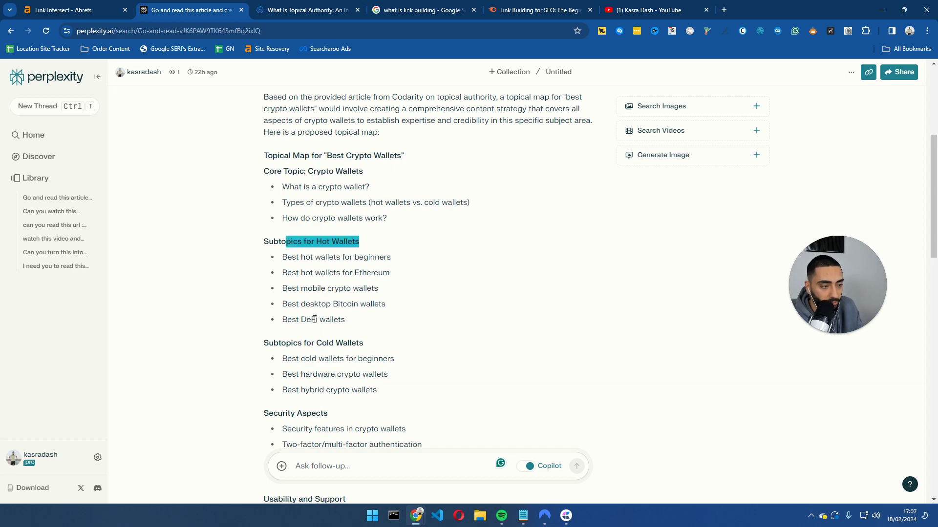
{"action": "left_click_drag", "start_coordinate": [287, 343], "coordinate": [373, 343]}
{"action": "scroll", "coordinate": [342, 352], "scroll_direction": "down", "scroll_amount": 5}
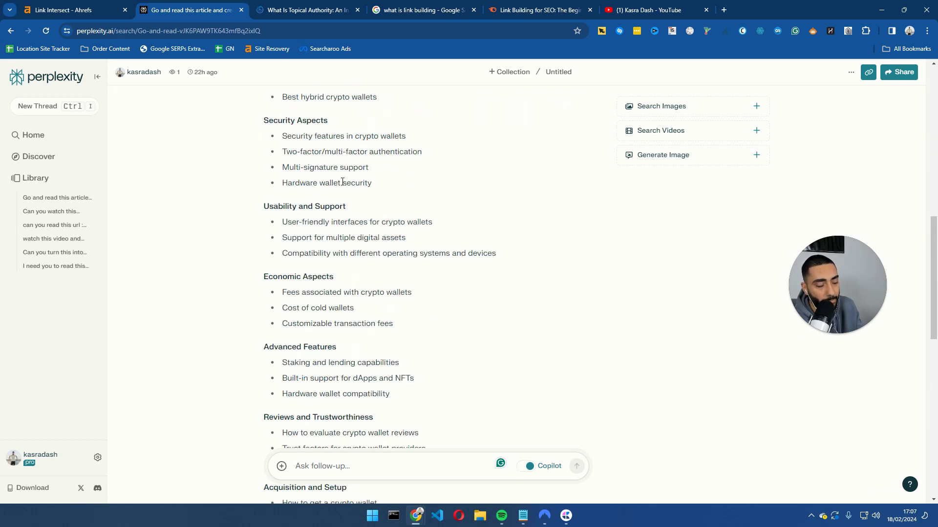
{"action": "scroll", "coordinate": [308, 211], "scroll_direction": "up", "scroll_amount": 5}
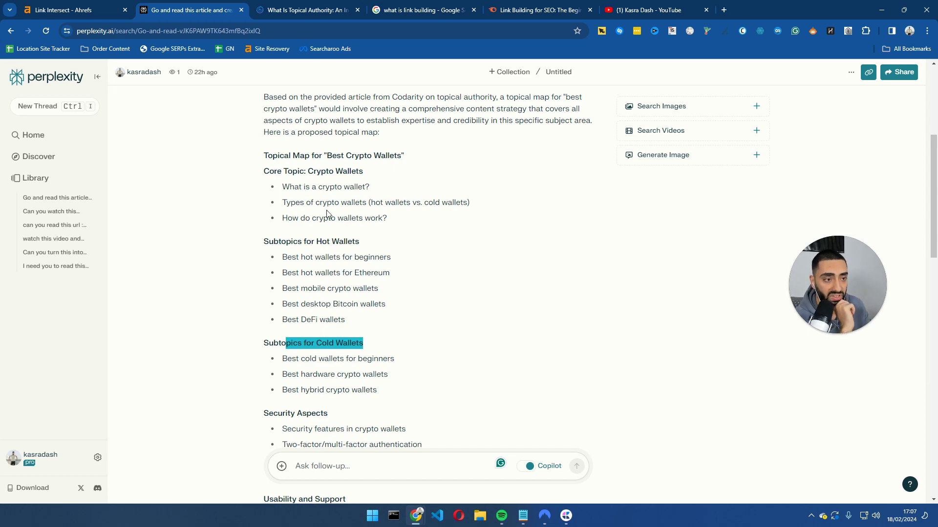
{"action": "scroll", "coordinate": [286, 257], "scroll_direction": "down", "scroll_amount": 15}
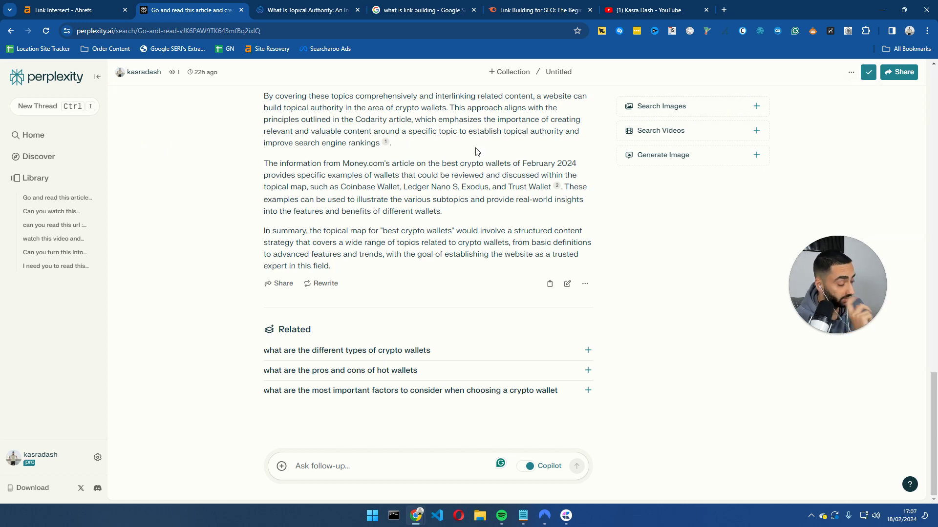
{"action": "scroll", "coordinate": [441, 194], "scroll_direction": "up", "scroll_amount": 15}
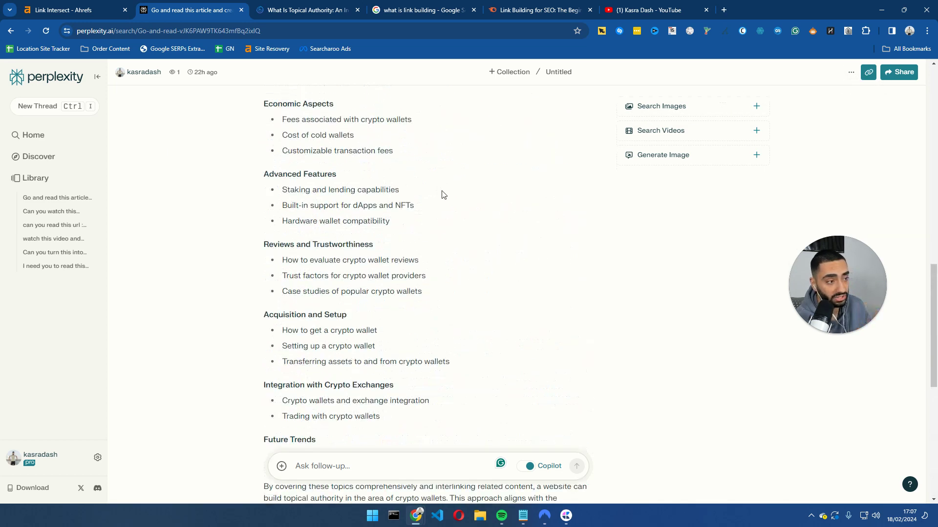
Move through the Library threads to the 'can you read this url' link building thread.
{"action": "left_click", "coordinate": [55, 198]}
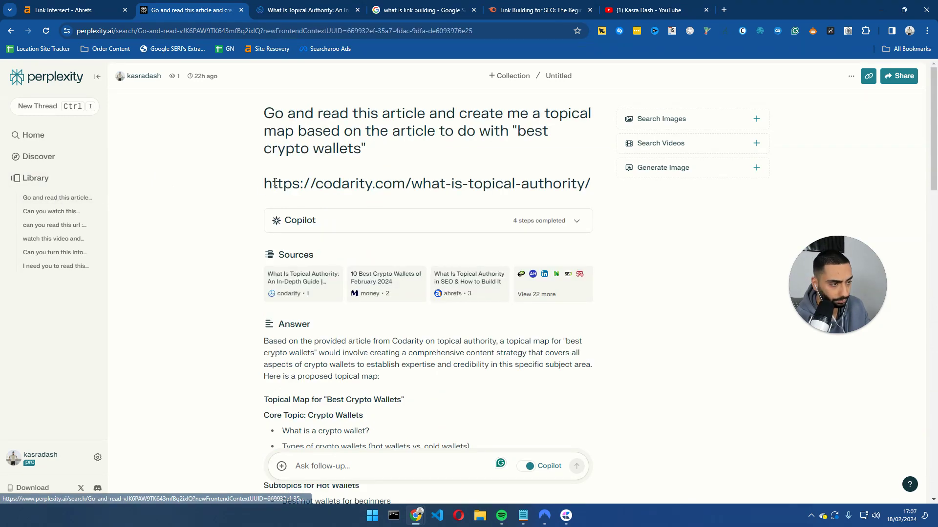
{"action": "left_click", "coordinate": [51, 212]}
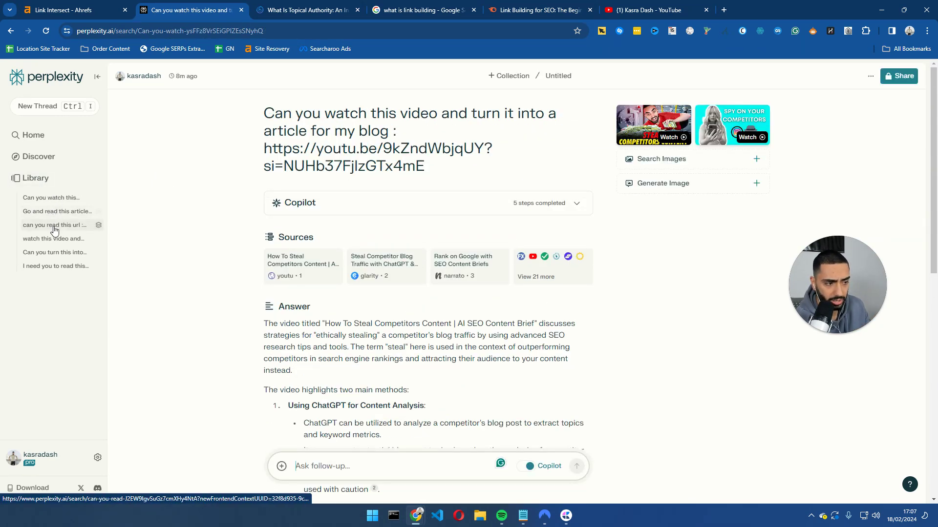
{"action": "scroll", "coordinate": [146, 220], "scroll_direction": "down", "scroll_amount": 5}
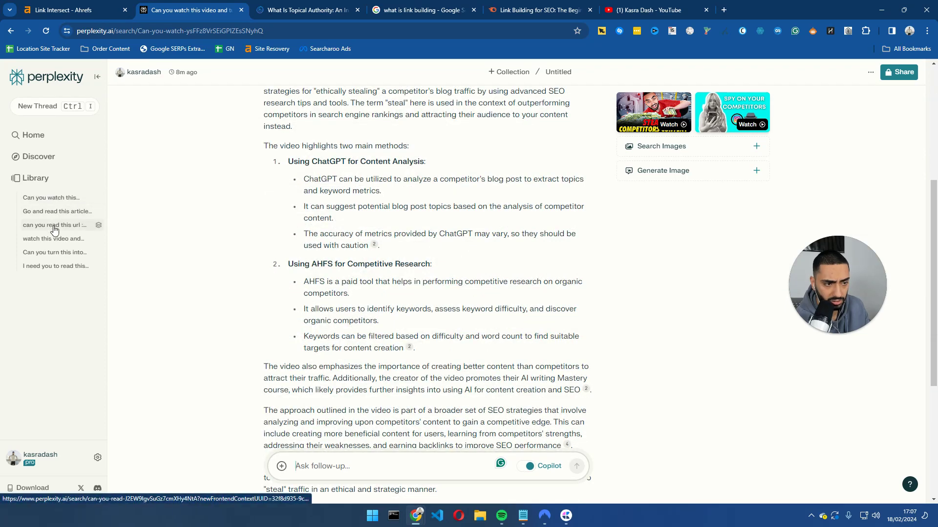
{"action": "left_click", "coordinate": [54, 227]}
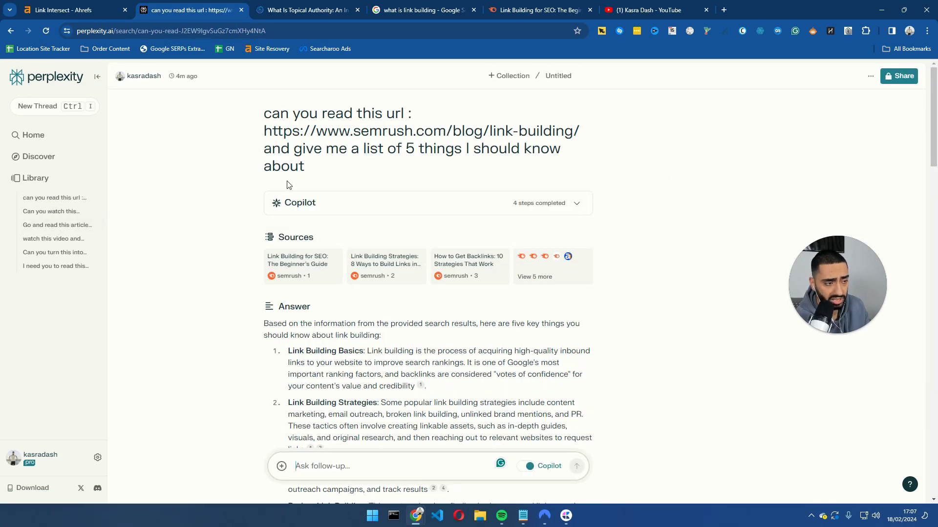
Set the link building thread's access to Shareable and copy its link.
{"action": "scroll", "coordinate": [283, 188], "scroll_direction": "down", "scroll_amount": 10}
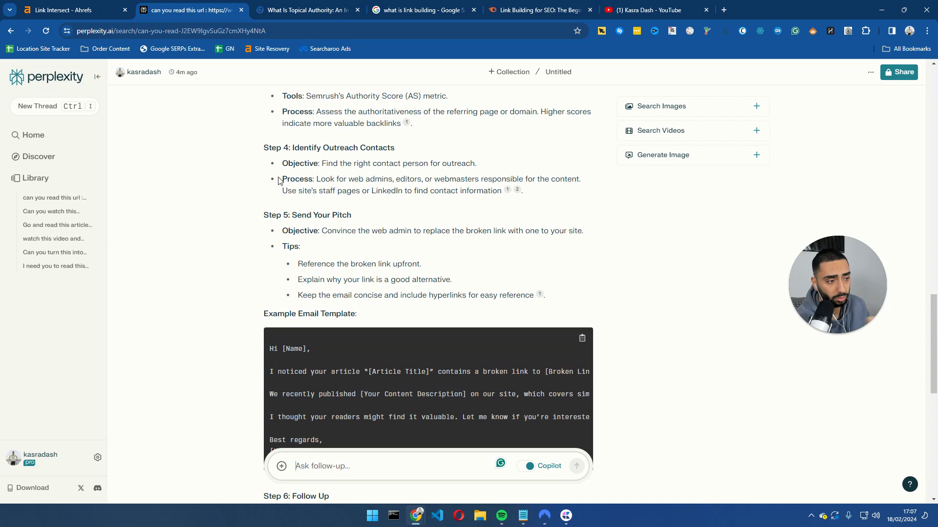
{"action": "scroll", "coordinate": [280, 181], "scroll_direction": "up", "scroll_amount": 10}
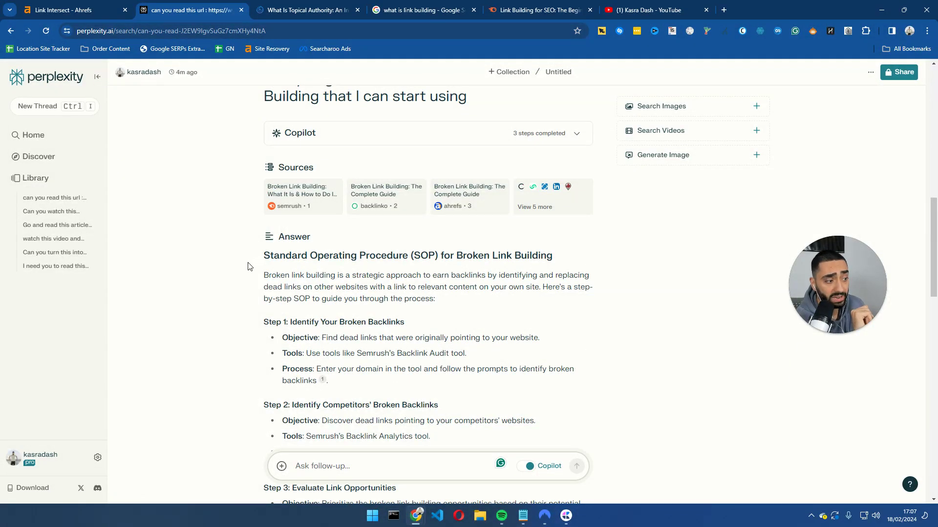
{"action": "double_click", "coordinate": [533, 255]}
{"action": "left_click", "coordinate": [552, 307]}
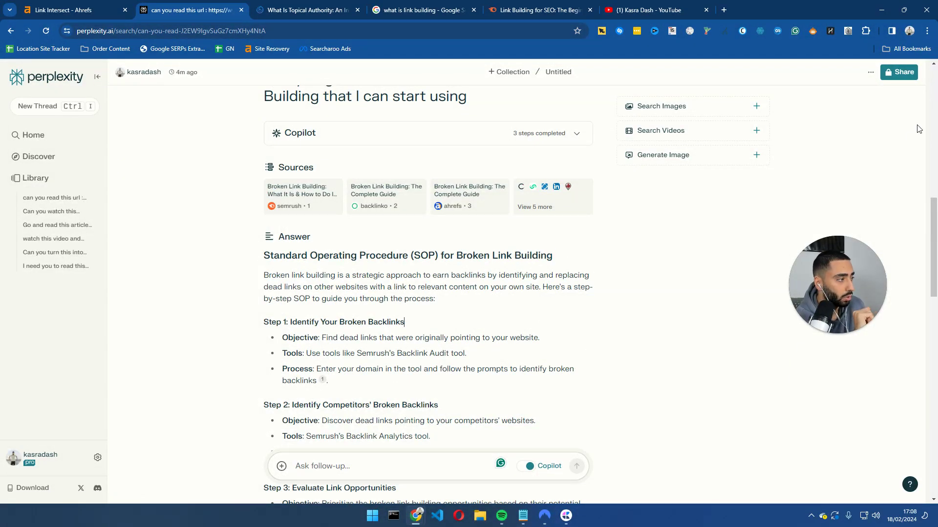
{"action": "left_click", "coordinate": [899, 73]}
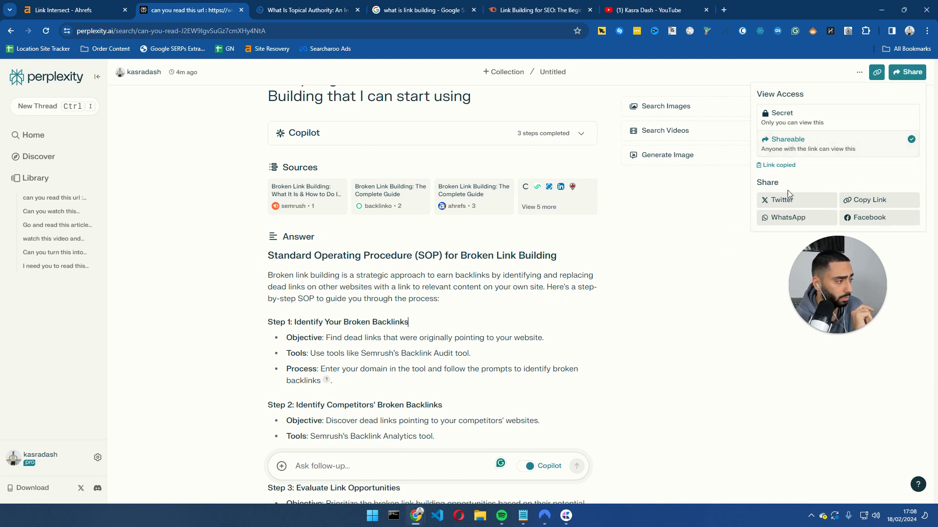
Load the copied share link in an incognito window and read through the SOP answer signed out.
{"action": "left_click", "coordinate": [658, 230]}
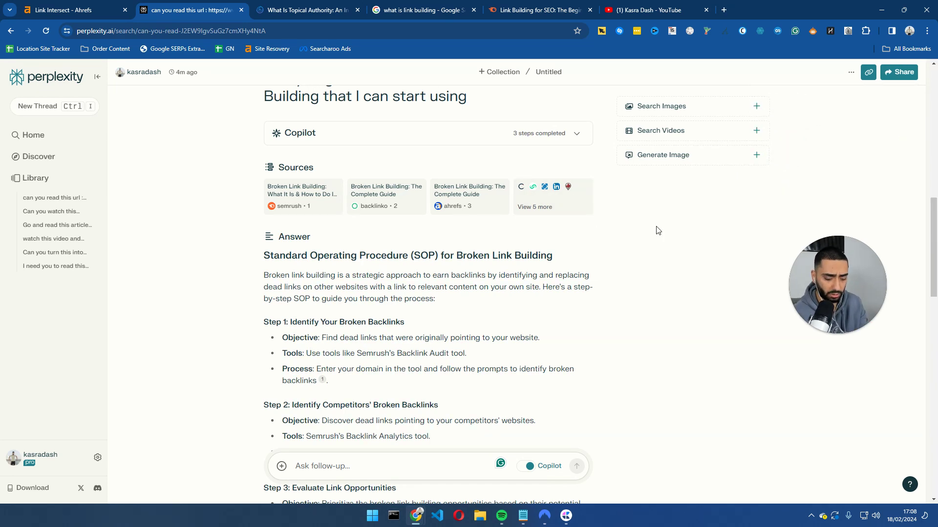
{"action": "key", "text": "ctrl+shift+n"}
{"action": "key", "text": "ctrl+v"}
{"action": "key", "text": "Return"}
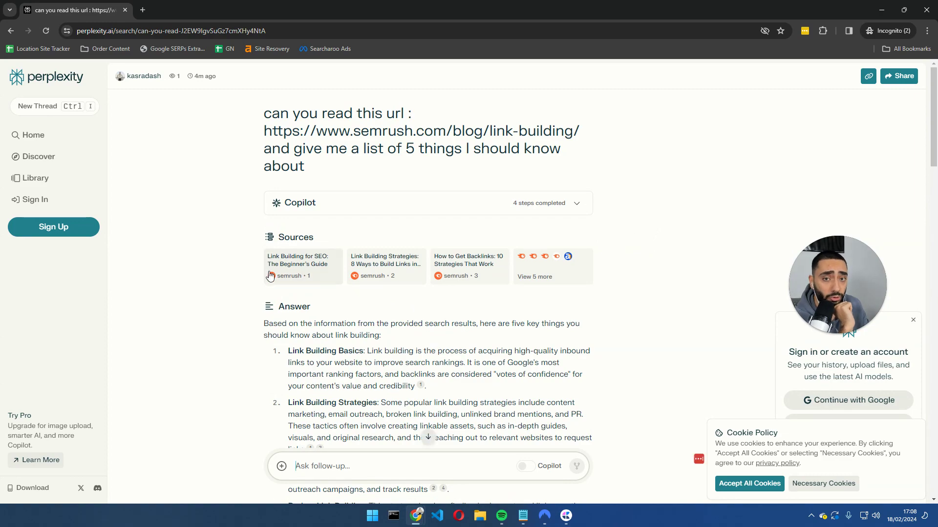
{"action": "scroll", "coordinate": [215, 281], "scroll_direction": "down", "scroll_amount": 6}
{"action": "scroll", "coordinate": [215, 281], "scroll_direction": "down", "scroll_amount": 6}
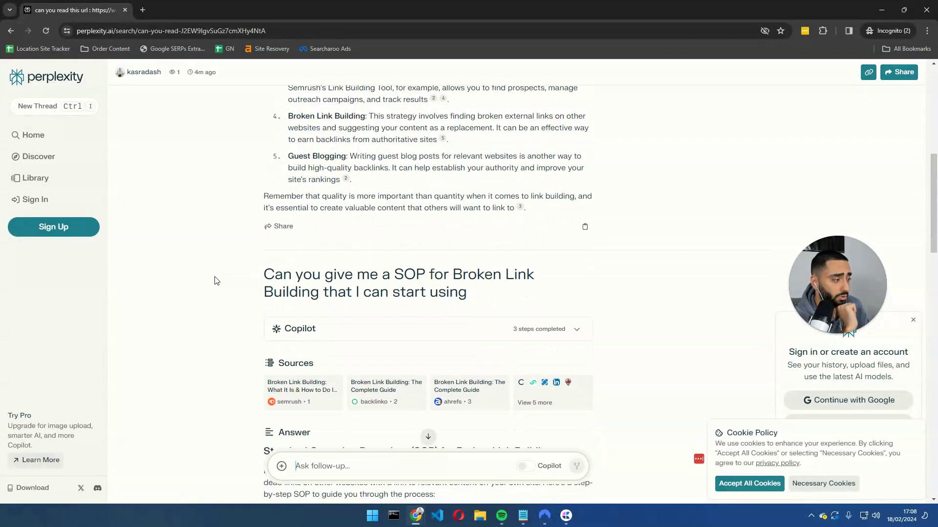
{"action": "left_click_drag", "start_coordinate": [264, 225], "coordinate": [476, 289]}
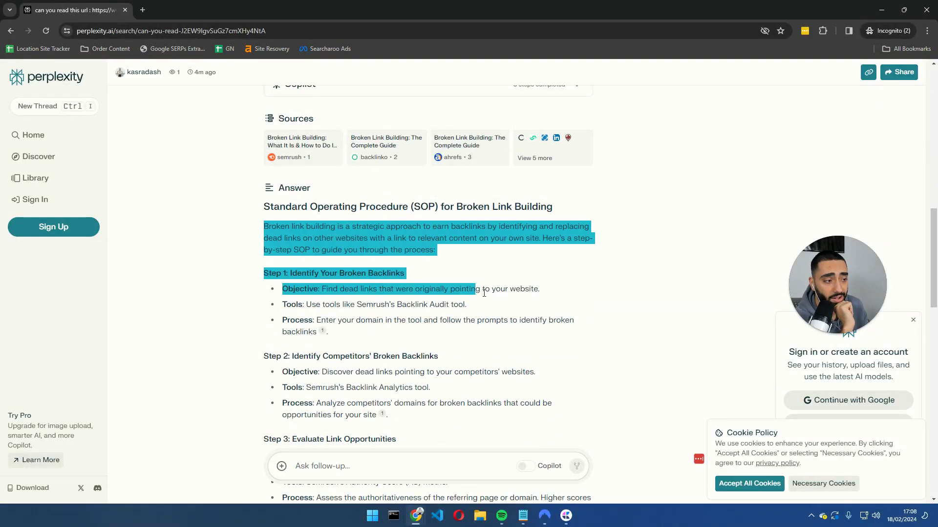
{"action": "scroll", "coordinate": [332, 223], "scroll_direction": "down", "scroll_amount": 14}
{"action": "scroll", "coordinate": [344, 223], "scroll_direction": "up", "scroll_amount": 8}
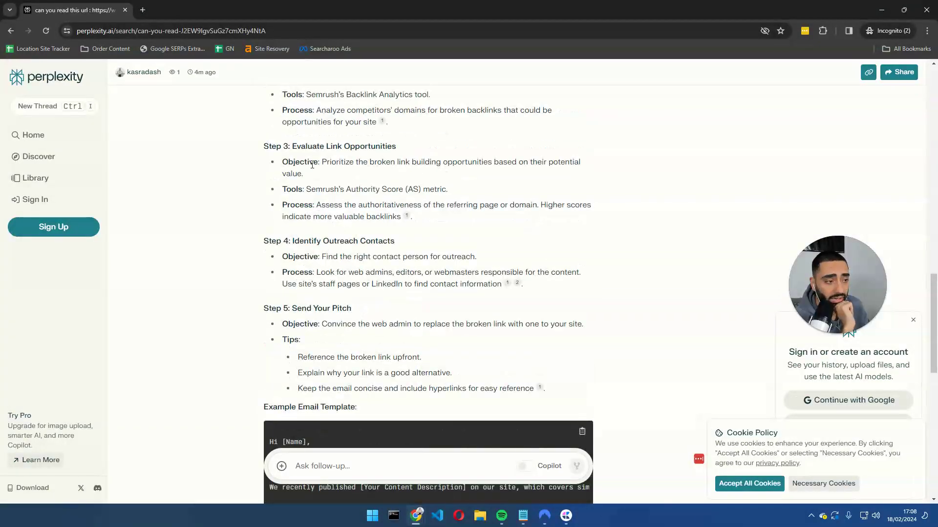
{"action": "left_click_drag", "start_coordinate": [283, 174], "coordinate": [397, 189]}
{"action": "scroll", "coordinate": [320, 293], "scroll_direction": "down", "scroll_amount": 11}
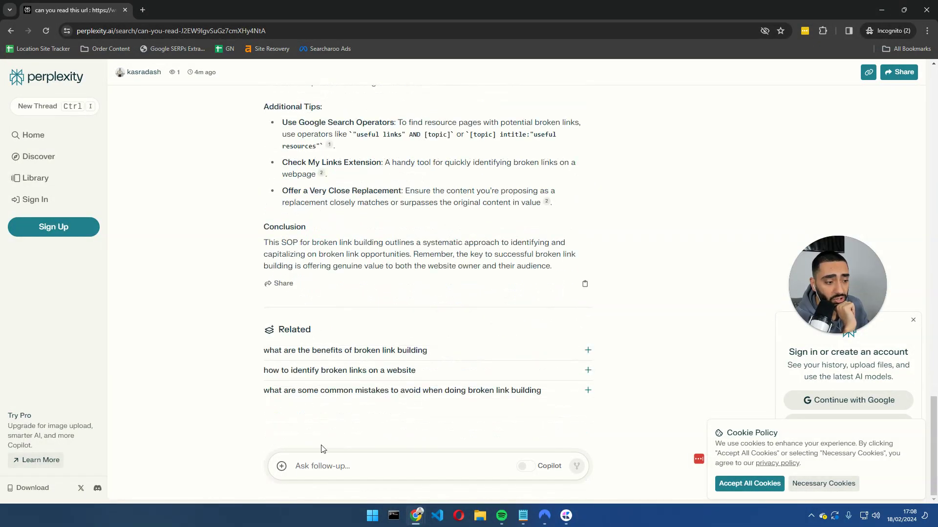
Switch to the signed-in Chrome window showing the same link building thread.
{"action": "double_click", "coordinate": [305, 10]}
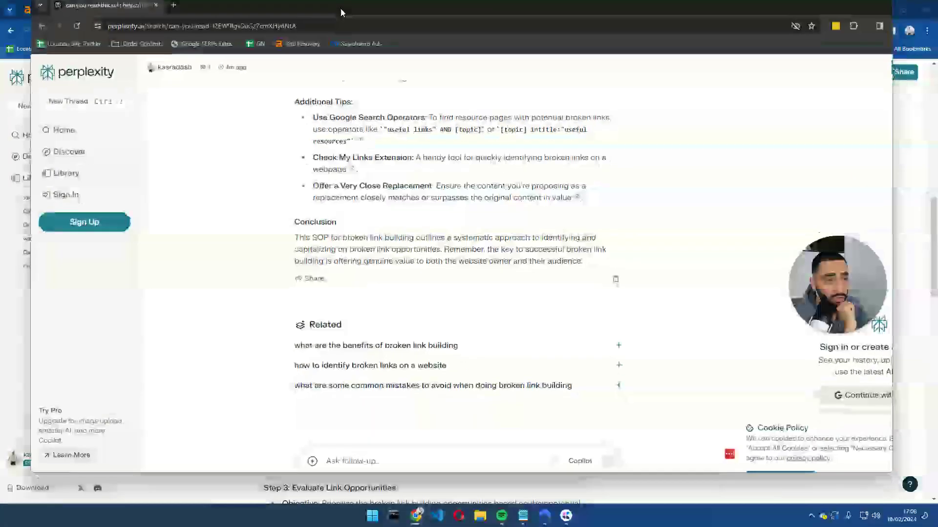
{"action": "double_click", "coordinate": [230, 13]}
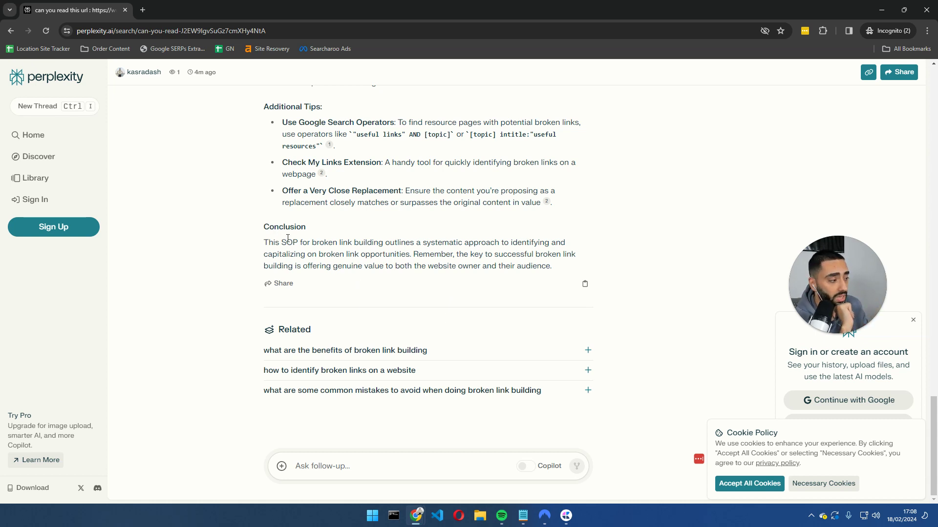
{"action": "scroll", "coordinate": [188, 210], "scroll_direction": "up", "scroll_amount": 15}
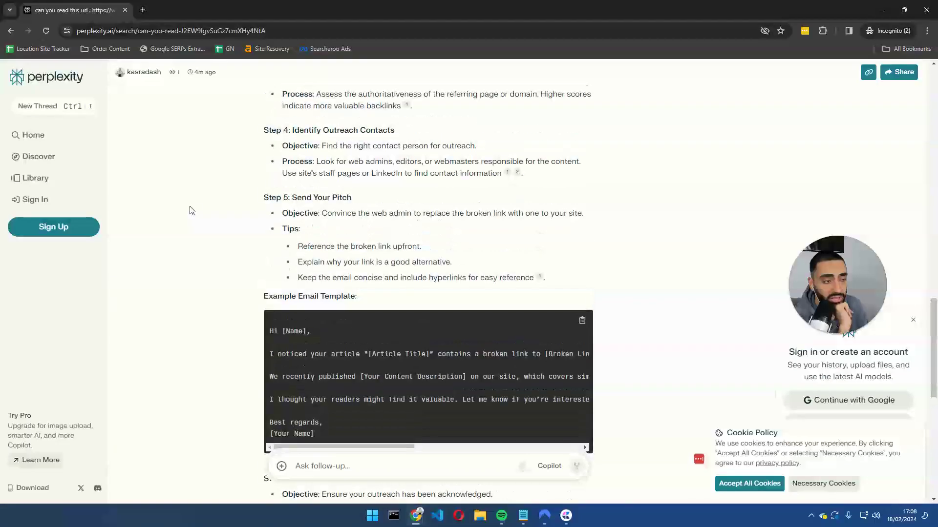
{"action": "scroll", "coordinate": [226, 221], "scroll_direction": "up", "scroll_amount": 15}
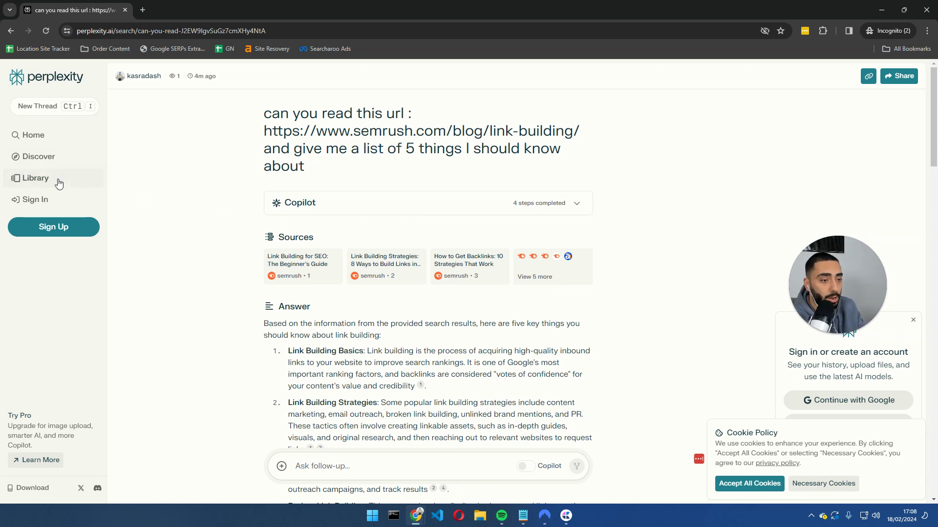
Back in the signed-in thread, generate an Illustration-style comic image for the Broken Link Building SOP answer.
{"action": "key", "text": "alt+Tab"}
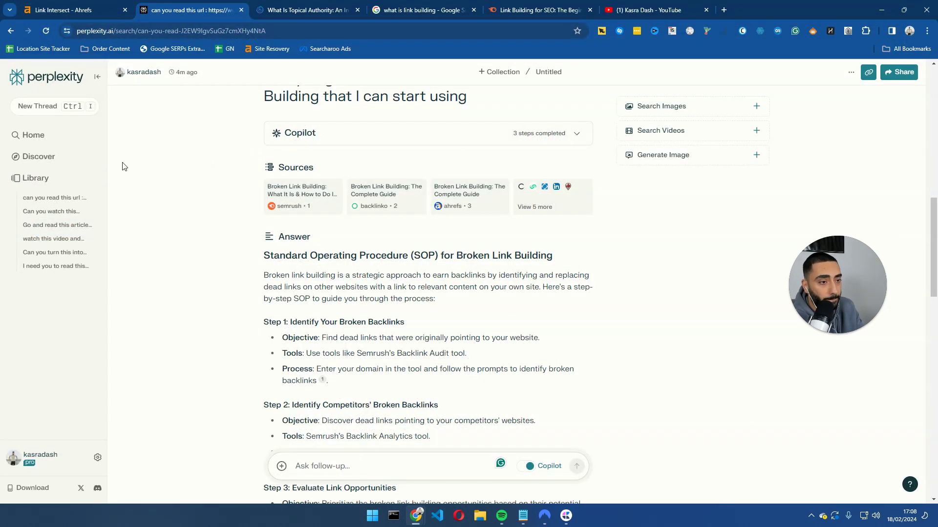
{"action": "scroll", "coordinate": [198, 324], "scroll_direction": "up", "scroll_amount": 4}
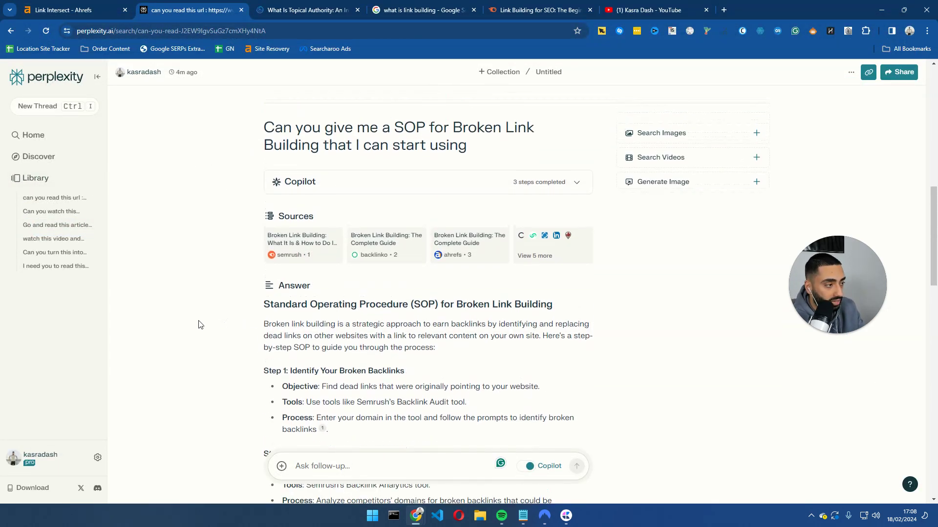
{"action": "scroll", "coordinate": [635, 283], "scroll_direction": "down", "scroll_amount": 5}
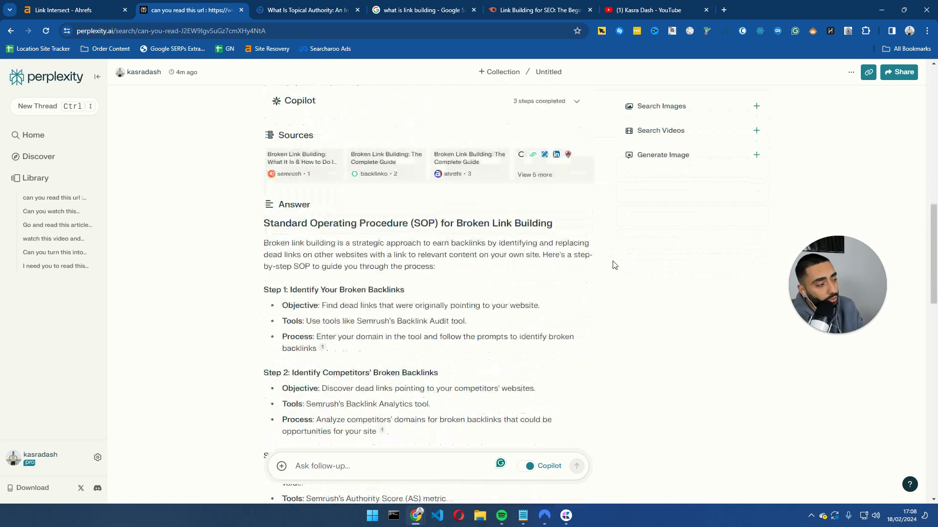
{"action": "scroll", "coordinate": [654, 239], "scroll_direction": "up", "scroll_amount": 2}
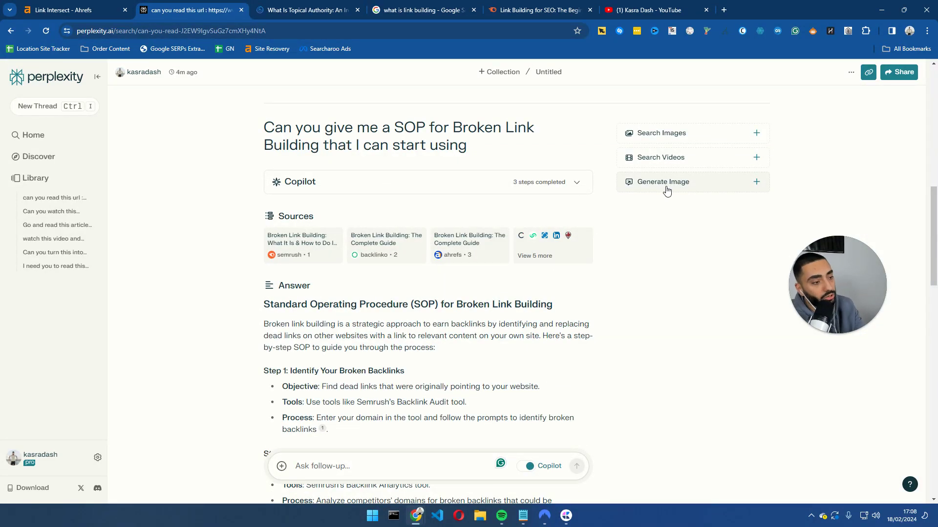
{"action": "scroll", "coordinate": [266, 332], "scroll_direction": "down", "scroll_amount": 3}
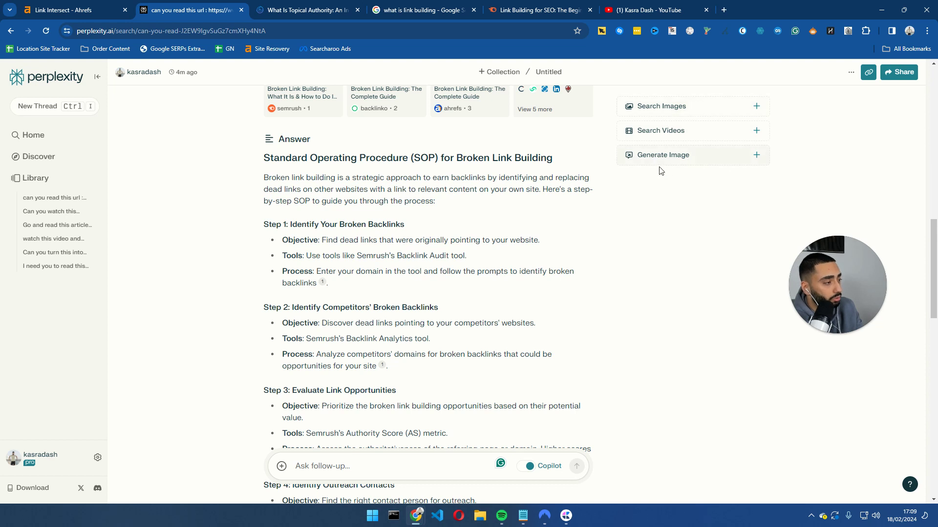
{"action": "left_click", "coordinate": [742, 161]}
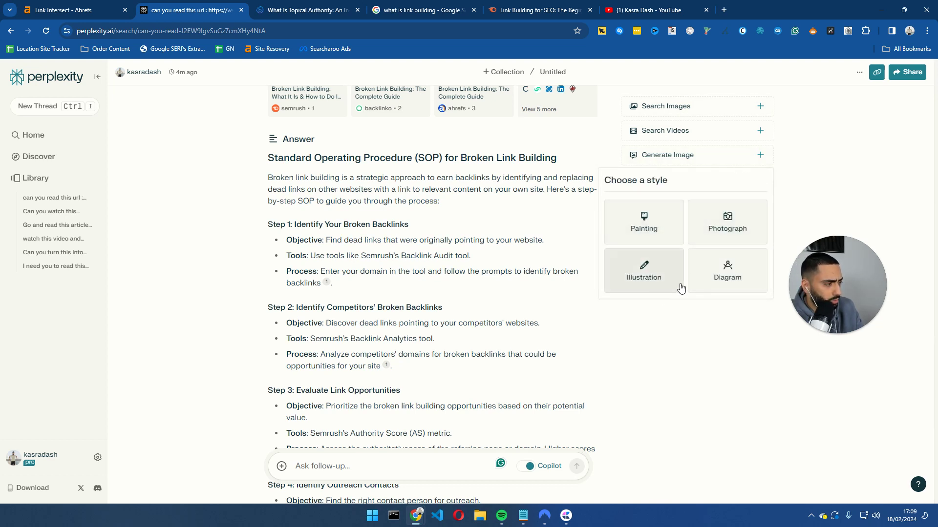
{"action": "left_click", "coordinate": [647, 267]}
{"action": "left_click_drag", "start_coordinate": [805, 258], "coordinate": [826, 313]}
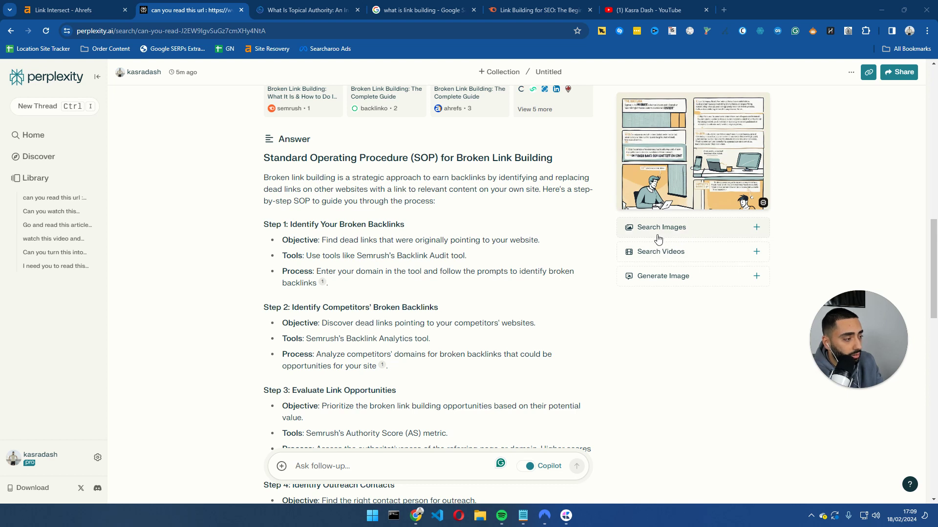
Add searched images and browse each broken link building diagram, from Four-Step Process to the Semrush guide.
{"action": "left_click", "coordinate": [671, 228]}
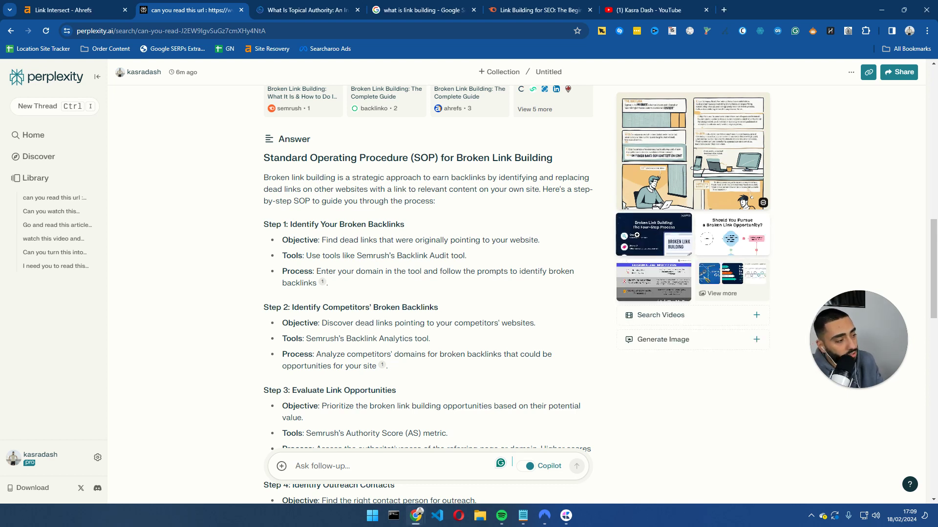
{"action": "left_click", "coordinate": [652, 230]}
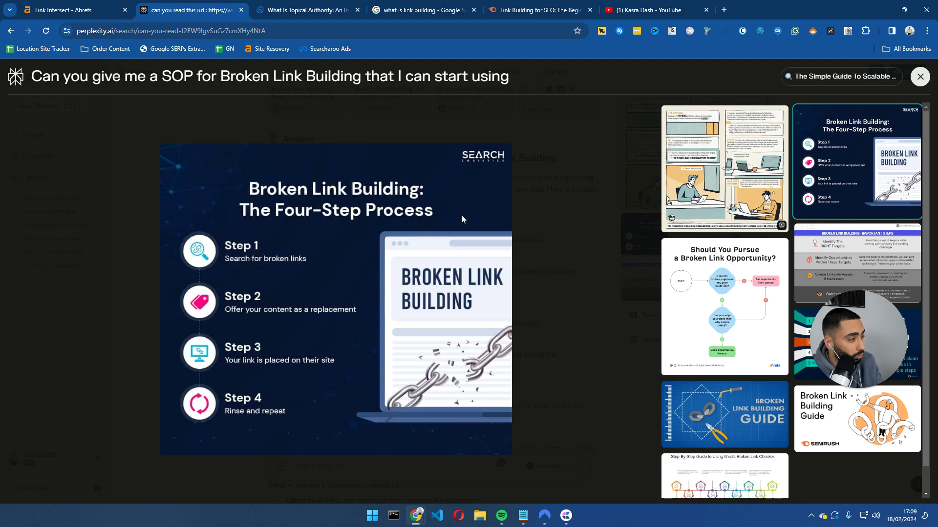
{"action": "left_click", "coordinate": [742, 264]}
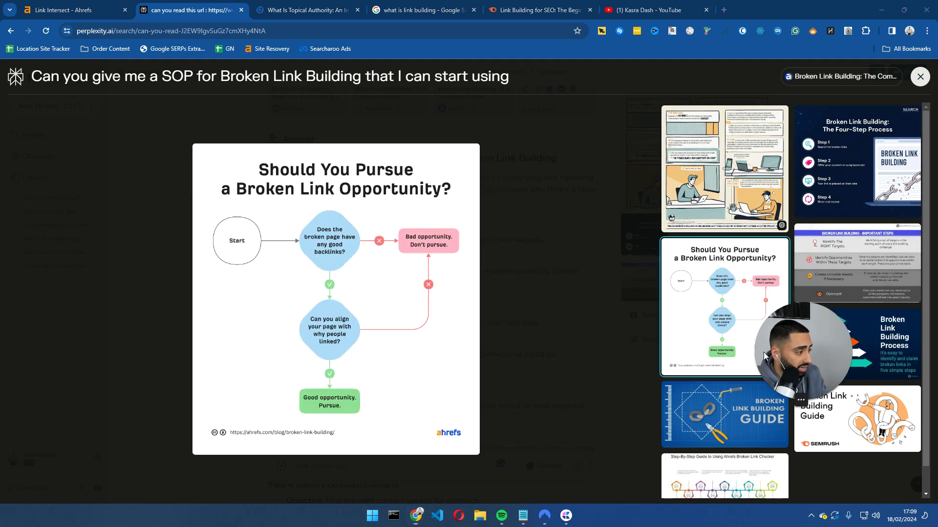
{"action": "left_click", "coordinate": [874, 290]}
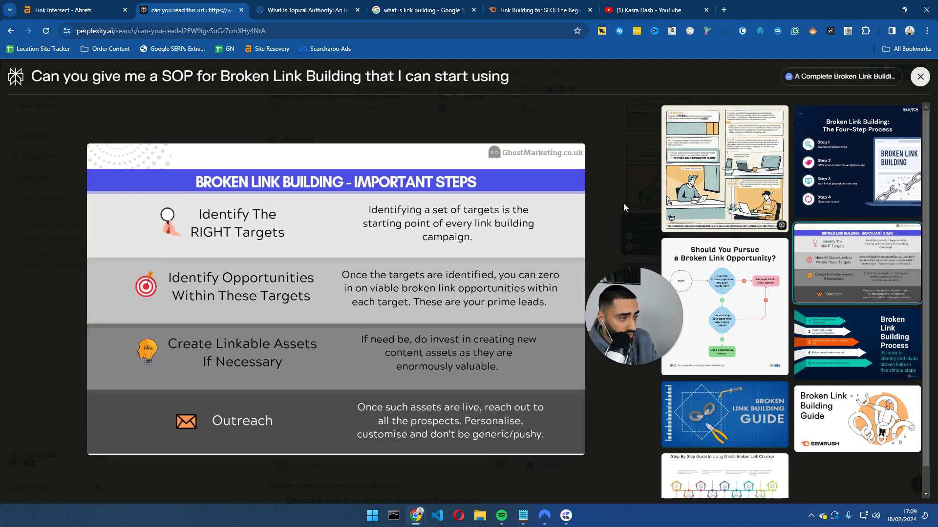
{"action": "left_click", "coordinate": [836, 337]}
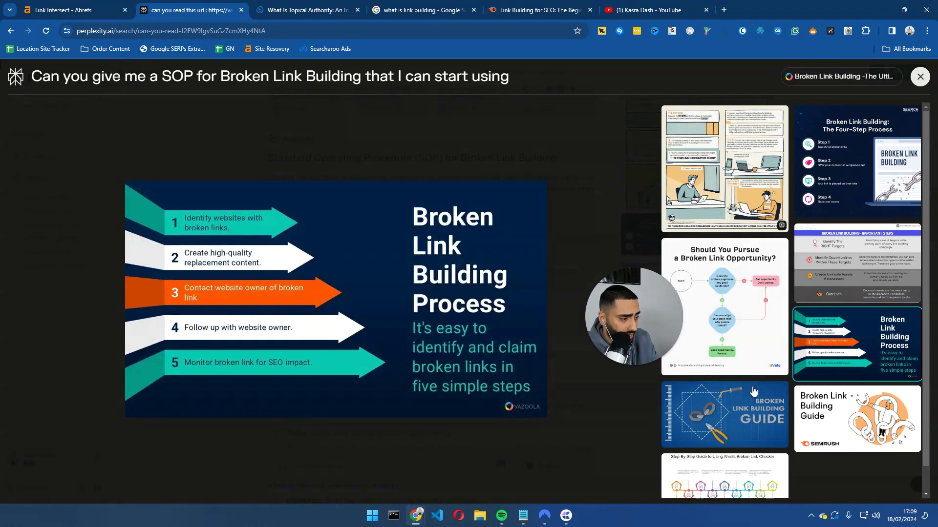
{"action": "left_click", "coordinate": [728, 408]}
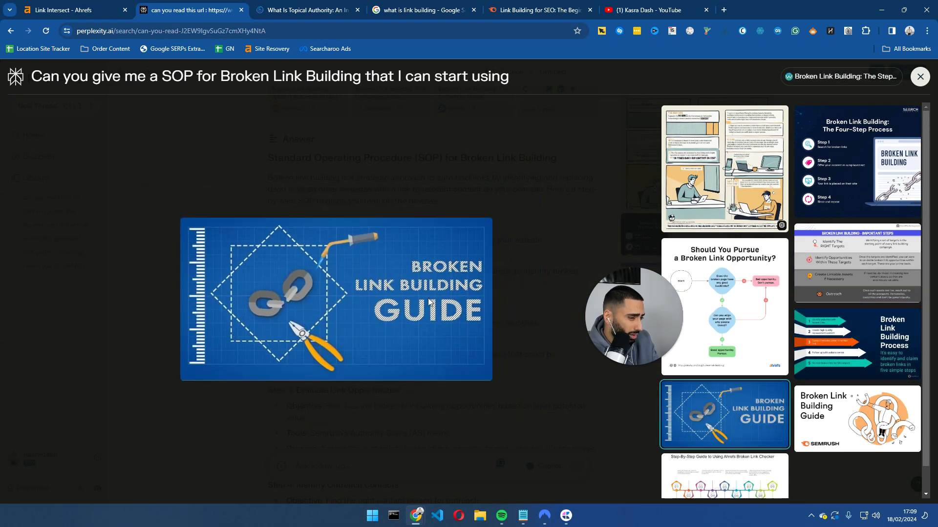
{"action": "left_click", "coordinate": [857, 419]}
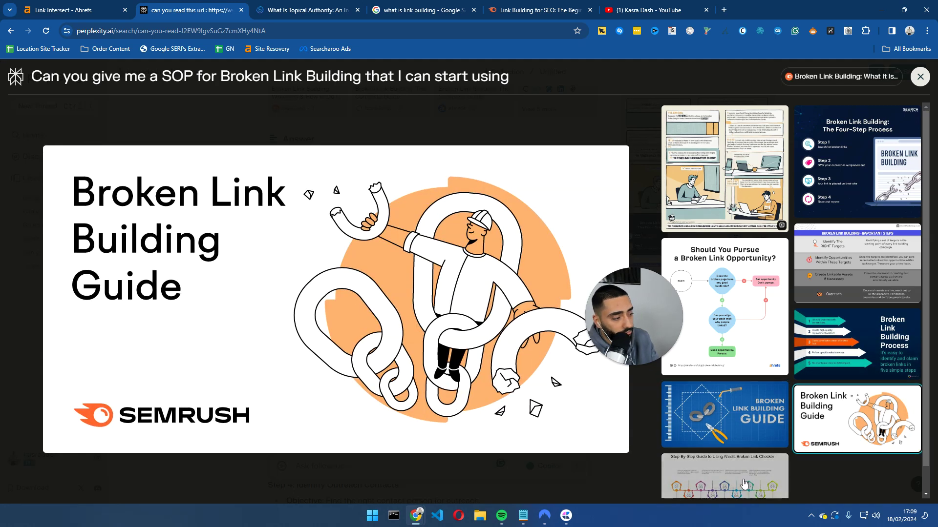
{"action": "left_click", "coordinate": [751, 489]}
{"action": "left_click", "coordinate": [488, 295]}
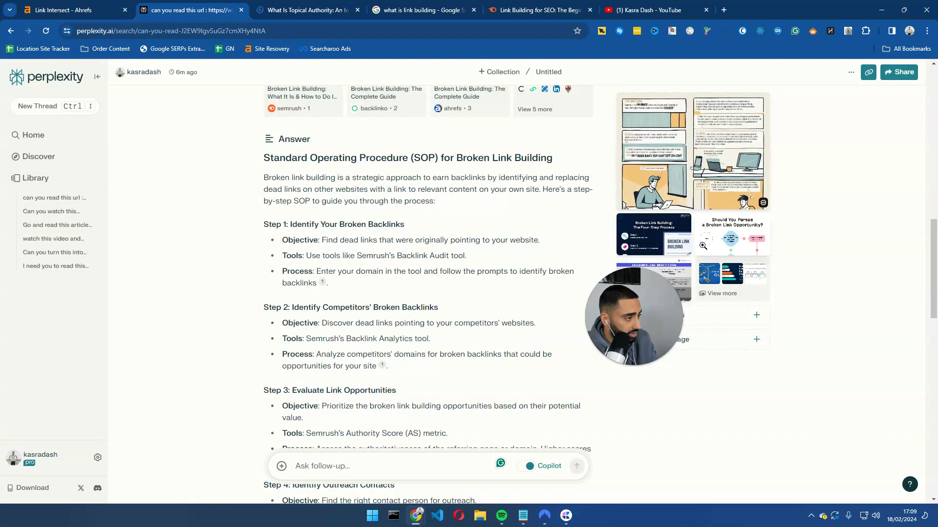
View the generated illustration enlarged in the image viewer, then close it.
{"action": "left_click", "coordinate": [693, 341]}
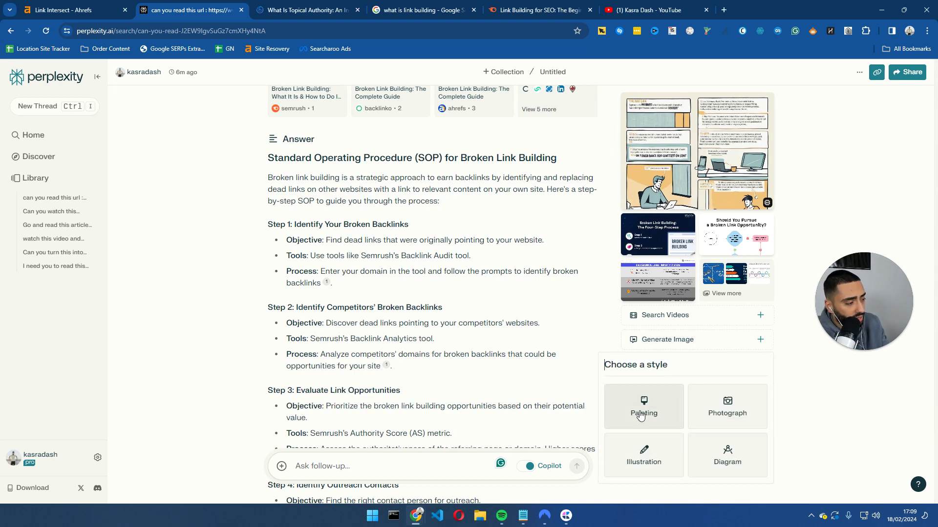
{"action": "left_click", "coordinate": [682, 145]}
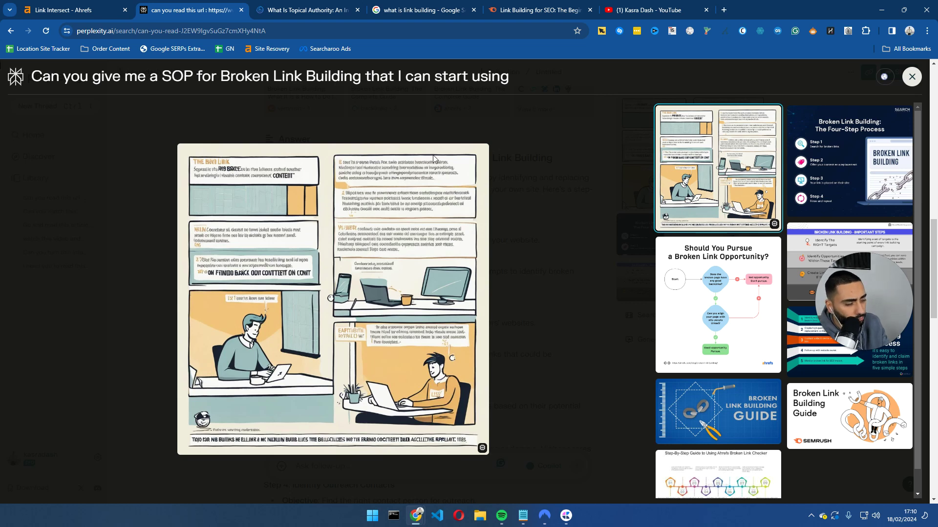
{"action": "left_click", "coordinate": [576, 192]}
Generate a Painting-style image, a river valley landscape, and view it enlarged.
{"action": "left_click", "coordinate": [669, 348]}
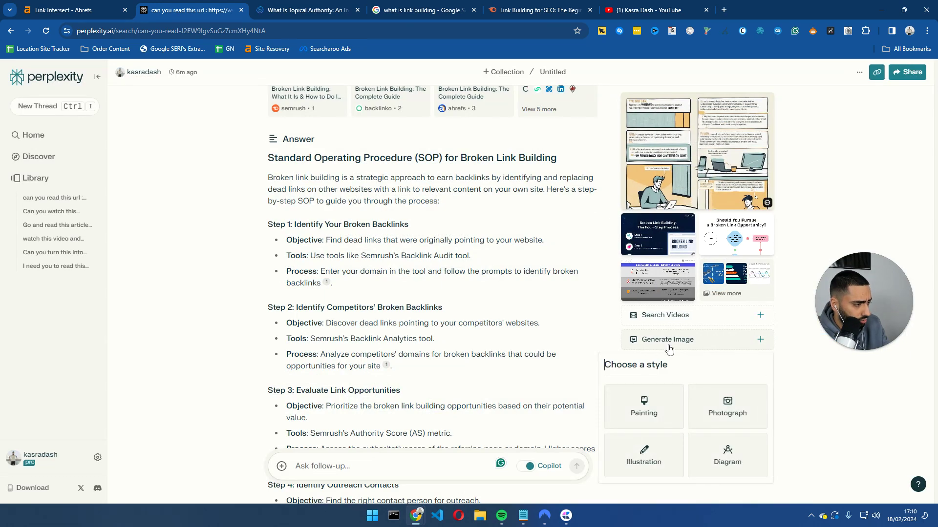
{"action": "left_click", "coordinate": [649, 405]}
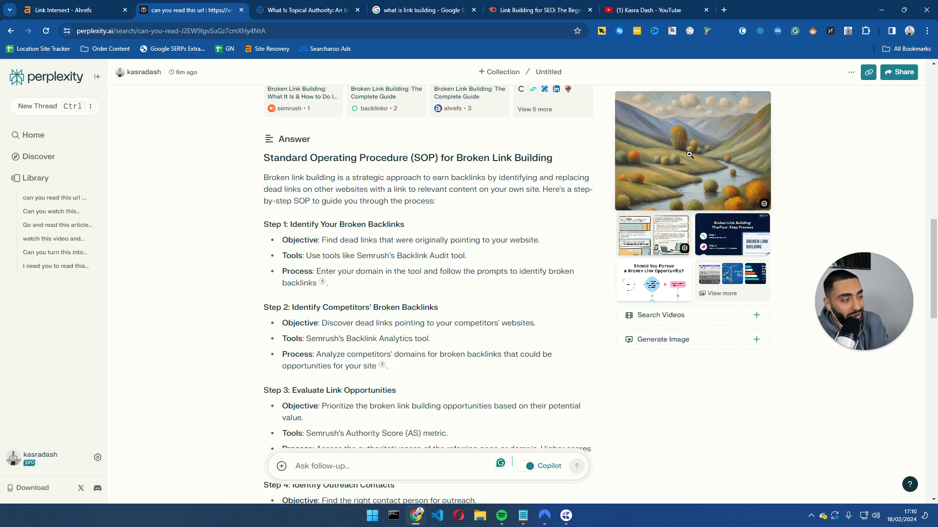
{"action": "scroll", "coordinate": [666, 193], "scroll_direction": "up", "scroll_amount": 4}
{"action": "left_click", "coordinate": [666, 194]}
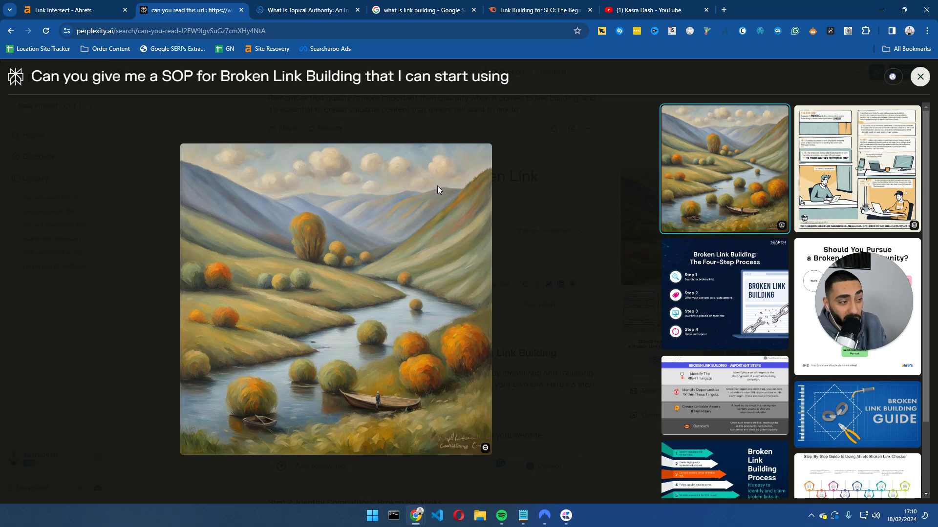
{"action": "left_click", "coordinate": [545, 164]}
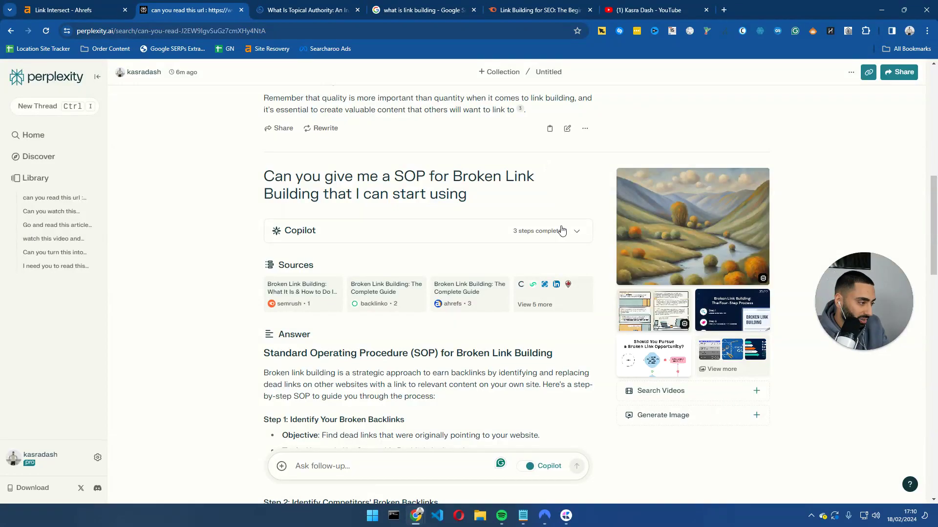
{"action": "scroll", "coordinate": [561, 232], "scroll_direction": "down", "scroll_amount": 4}
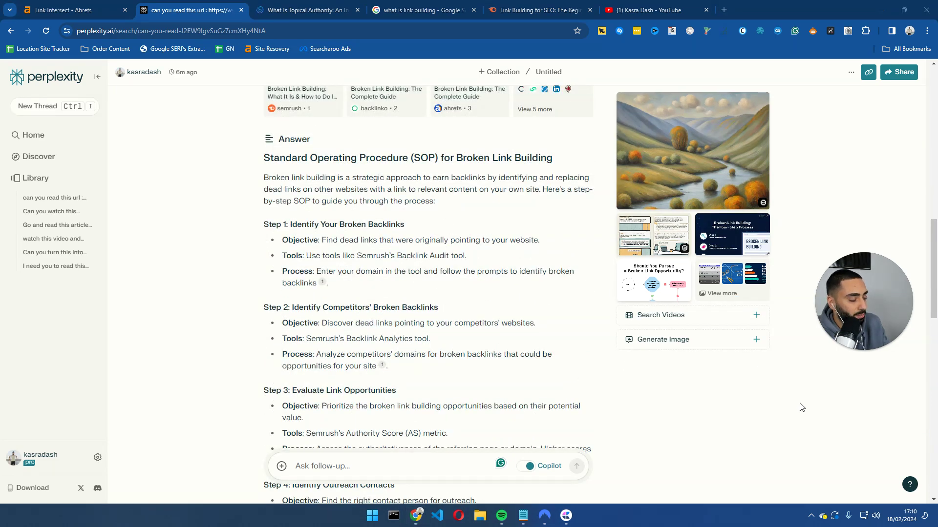